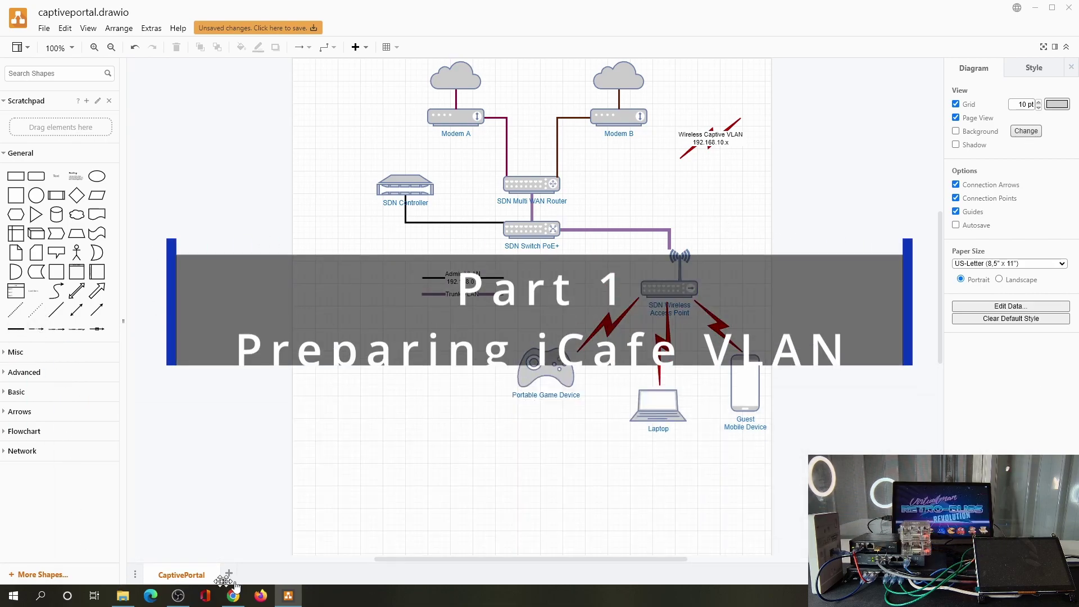
# - Switch to the Omada controller in Chrome and start creating a new LAN in the site's wired network settings
pyautogui.moveTo(233, 596)
pyautogui.click(222, 533)
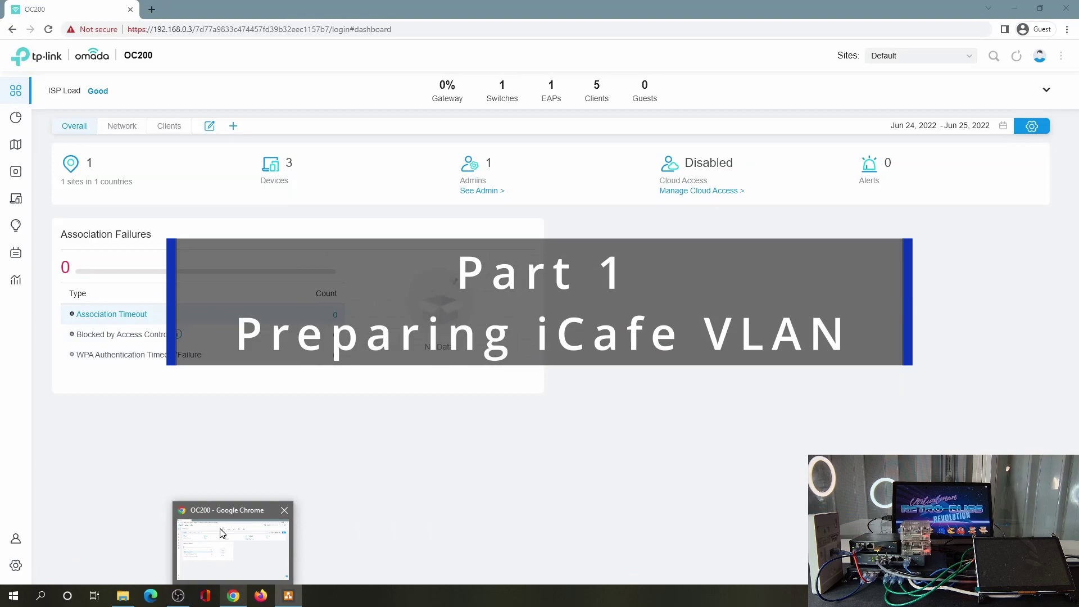
pyautogui.click(21, 564)
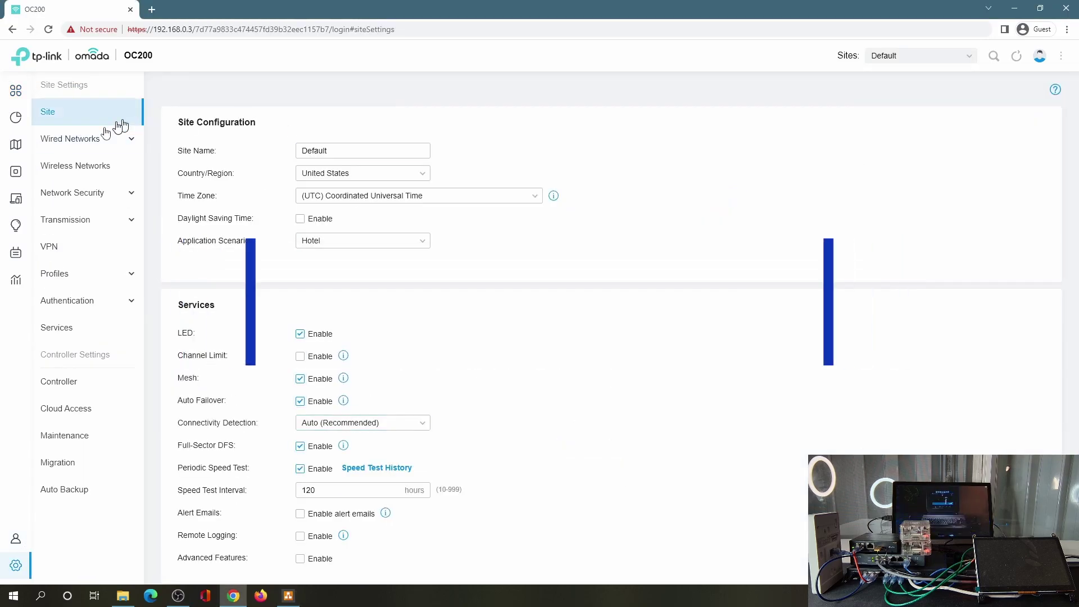
pyautogui.click(122, 151)
pyautogui.click(115, 194)
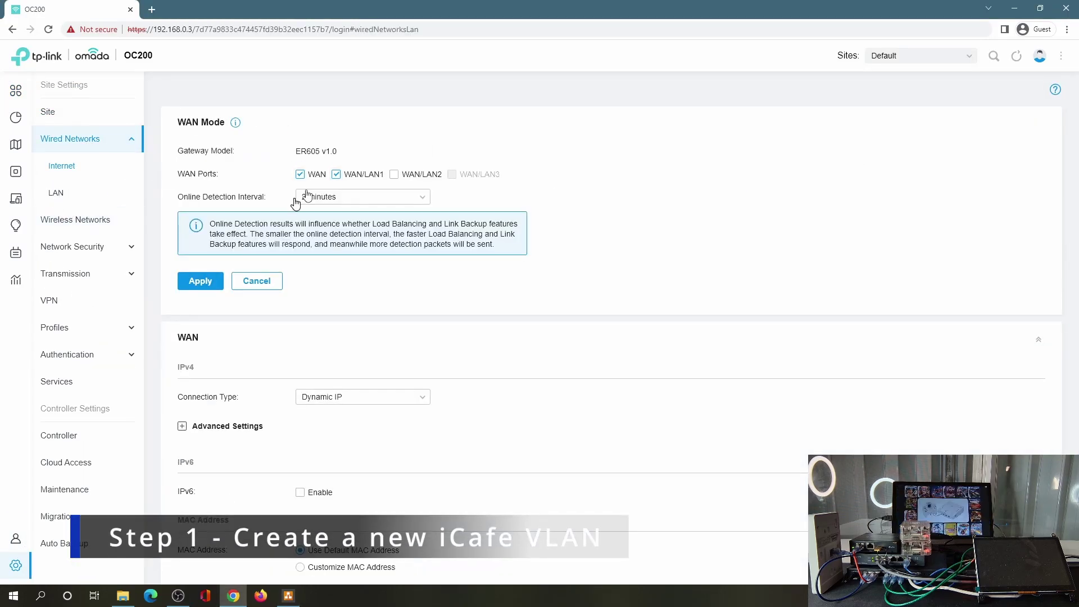
pyautogui.click(269, 223)
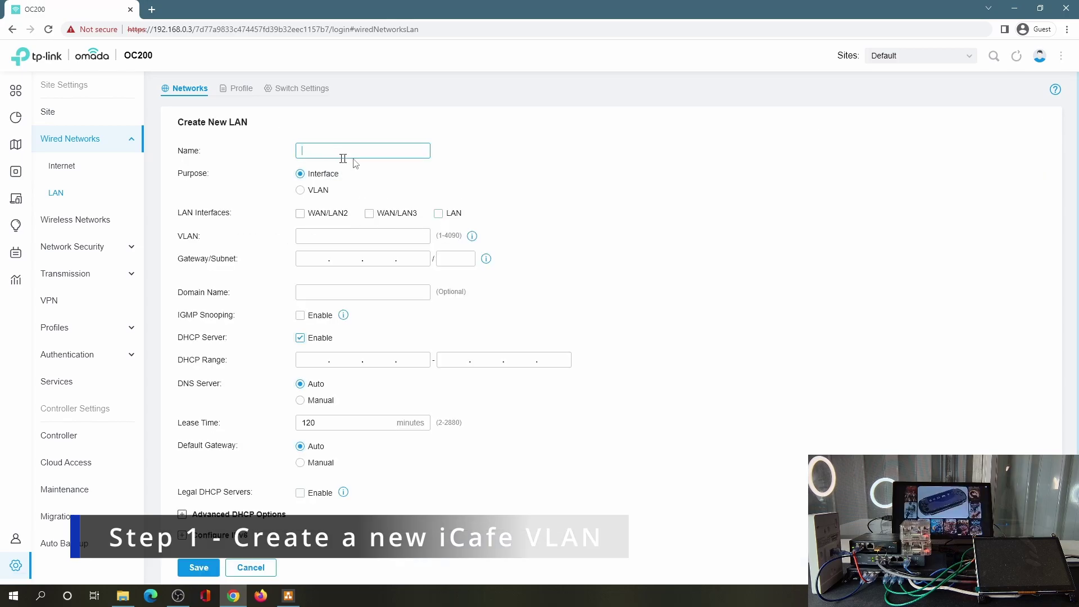
# - Name the new network iCafe, assign it to the LAN interface, and set VLAN 10 with gateway/subnet 192.168.10.1/24
pyautogui.write('iCafe')
pyautogui.click(439, 213)
pyautogui.click(407, 237)
pyautogui.write('1')
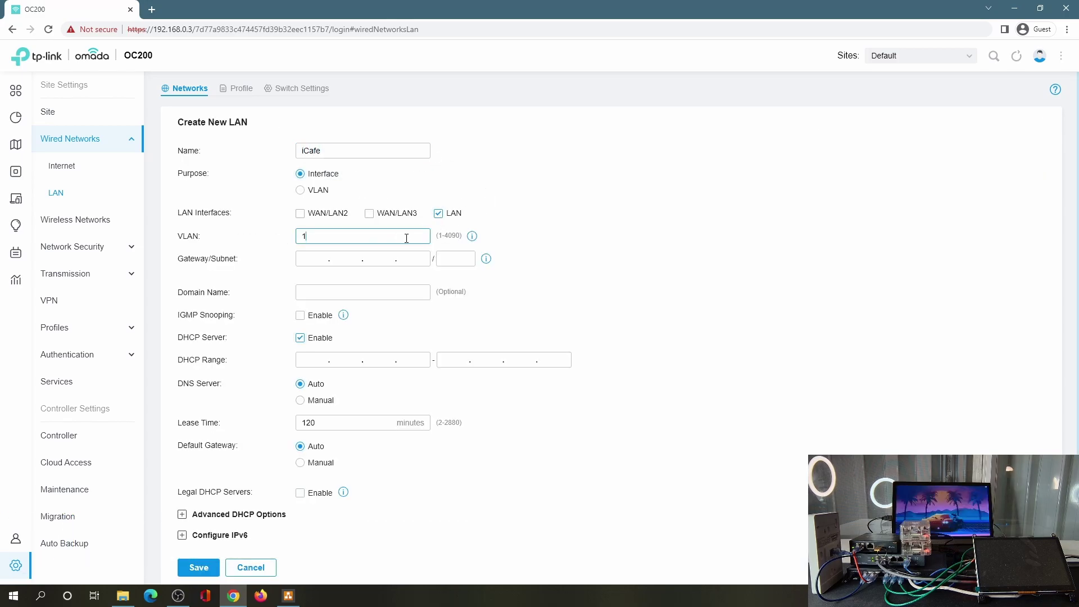
pyautogui.write('0.1')
pyautogui.press('Tab')
pyautogui.write('24')
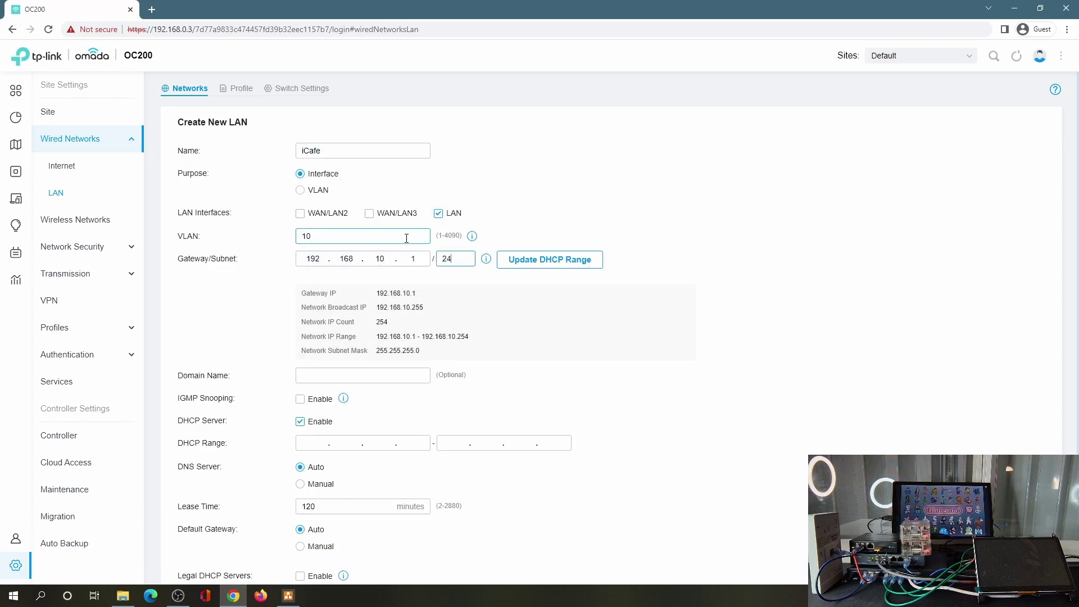
# - Update the DHCP range to start at 192.168.10.100, set the domain name to icafe.lan, and save the iCafe network
pyautogui.click(550, 263)
pyautogui.click(357, 377)
pyautogui.write('ic')
pyautogui.click(414, 443)
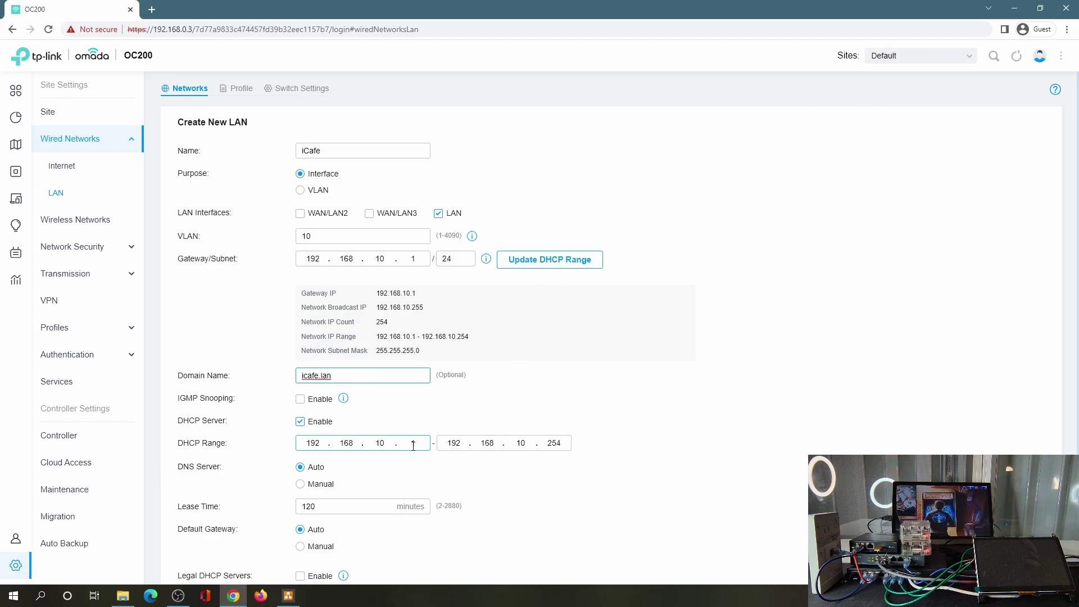
pyautogui.scroll(-2, 444, 438)
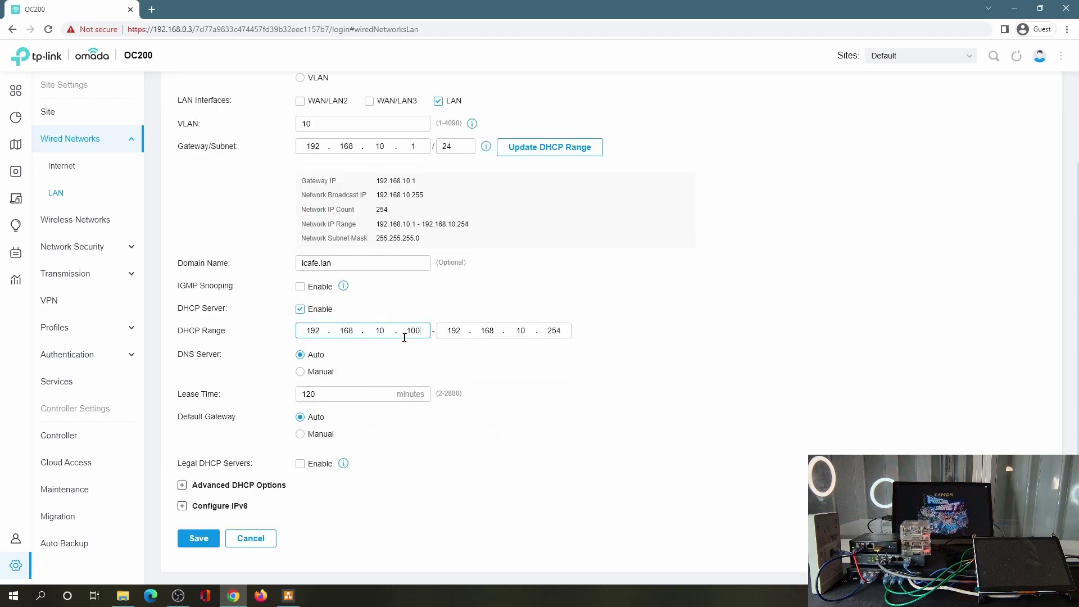
pyautogui.click(199, 538)
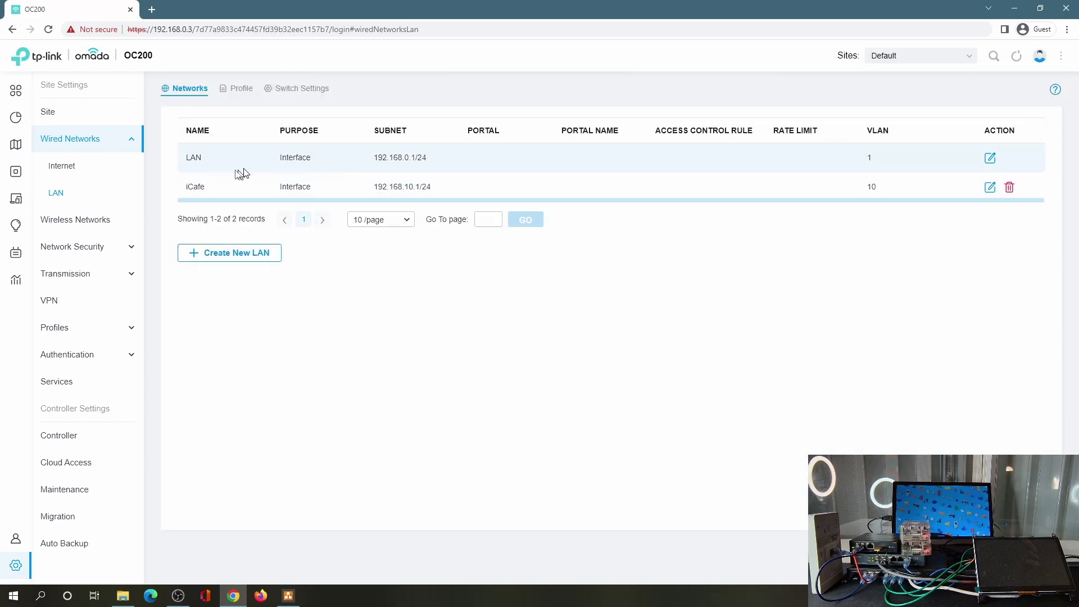
# - Create a new wireless network with the SSID iCafe WiFi and enable it as a guest network
pyautogui.click(66, 222)
pyautogui.click(283, 224)
pyautogui.click(335, 153)
pyautogui.write('iCafe WiFi')
pyautogui.click(299, 196)
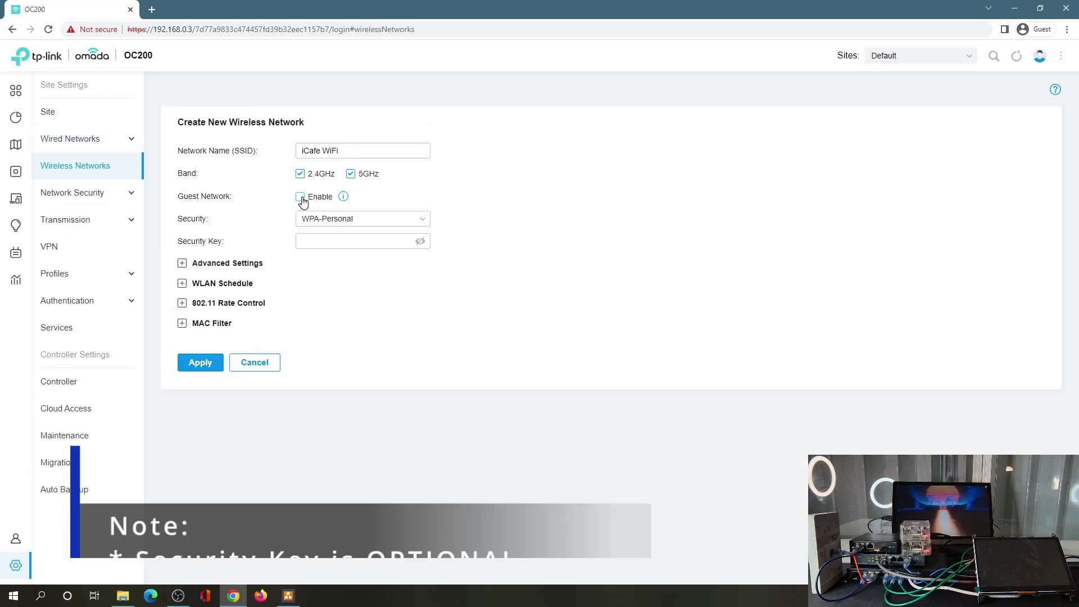
# - Set the wireless network's security to None, enable VLAN 10 in its advanced settings, and apply it
pyautogui.click(363, 218)
pyautogui.click(315, 241)
pyautogui.click(246, 242)
pyautogui.click(300, 290)
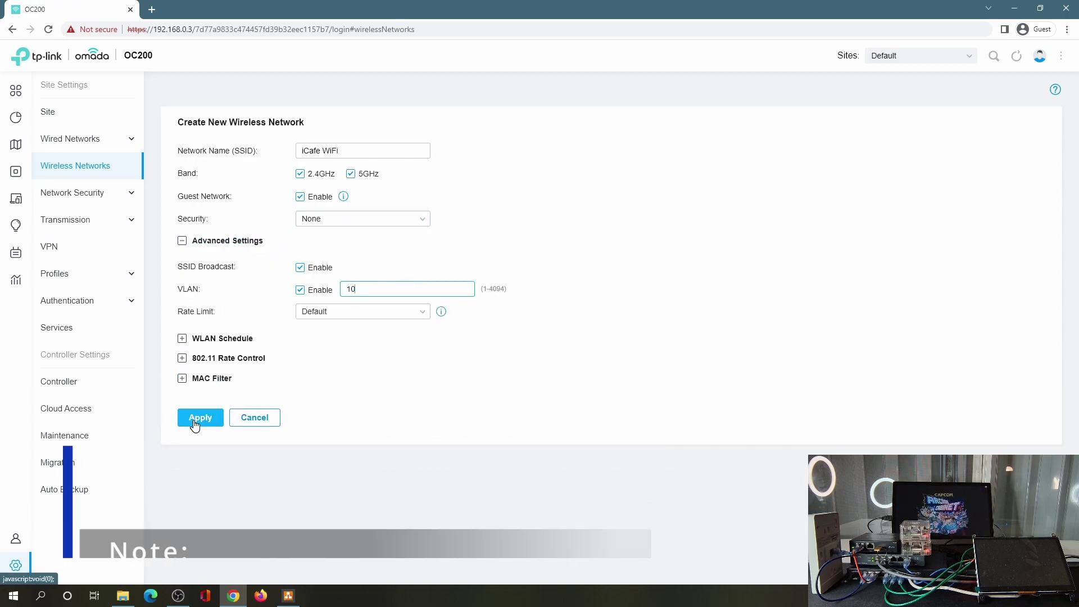
pyautogui.click(194, 421)
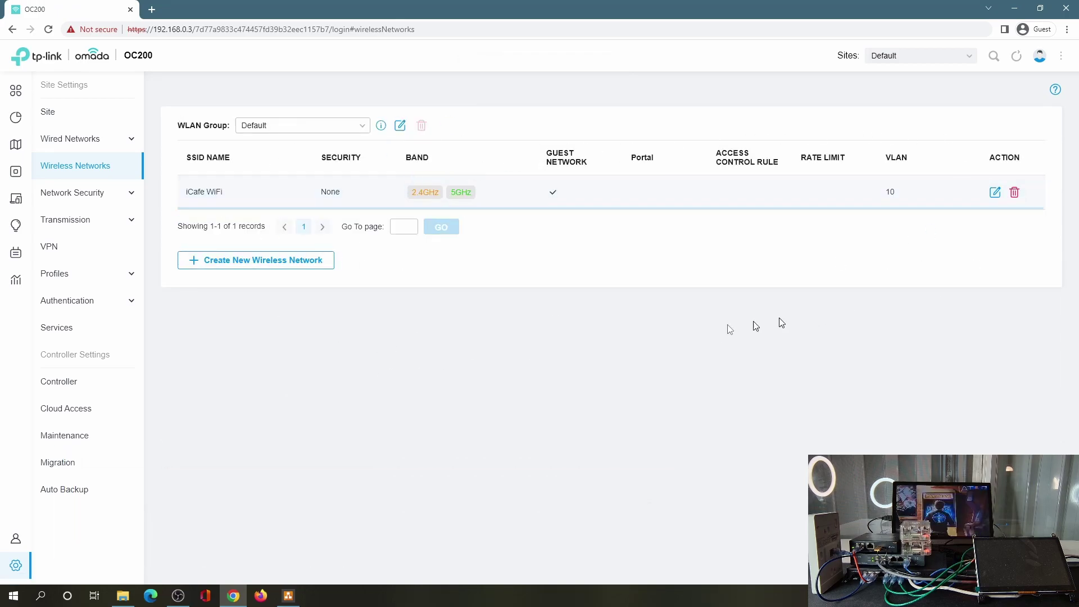
# - Create a new authentication portal named iCafe Portal and turn the portal on
pyautogui.click(81, 309)
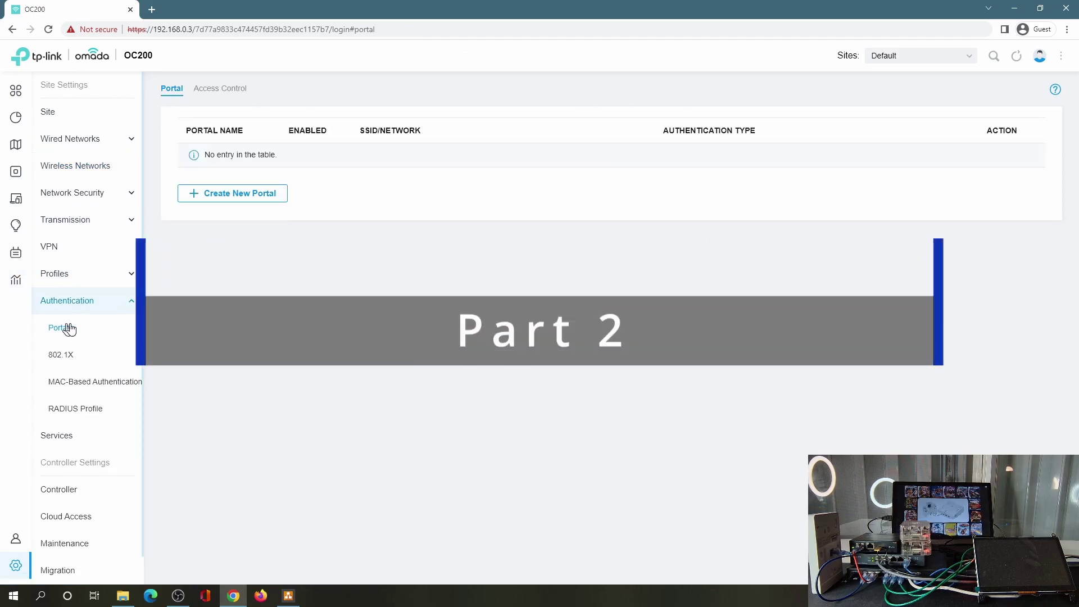
pyautogui.click(236, 194)
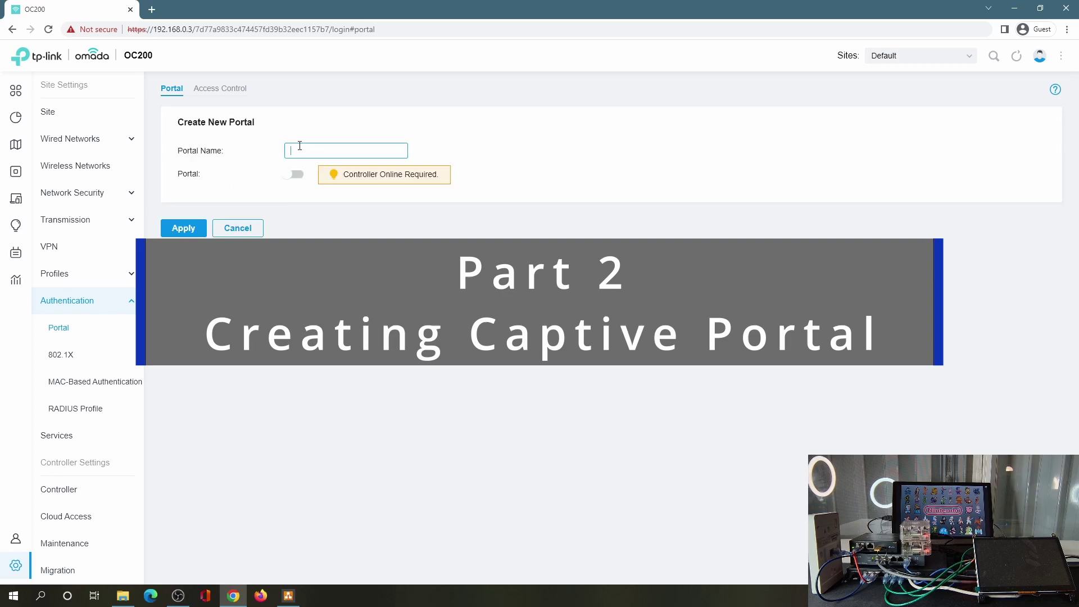
pyautogui.write('iCafe Portal')
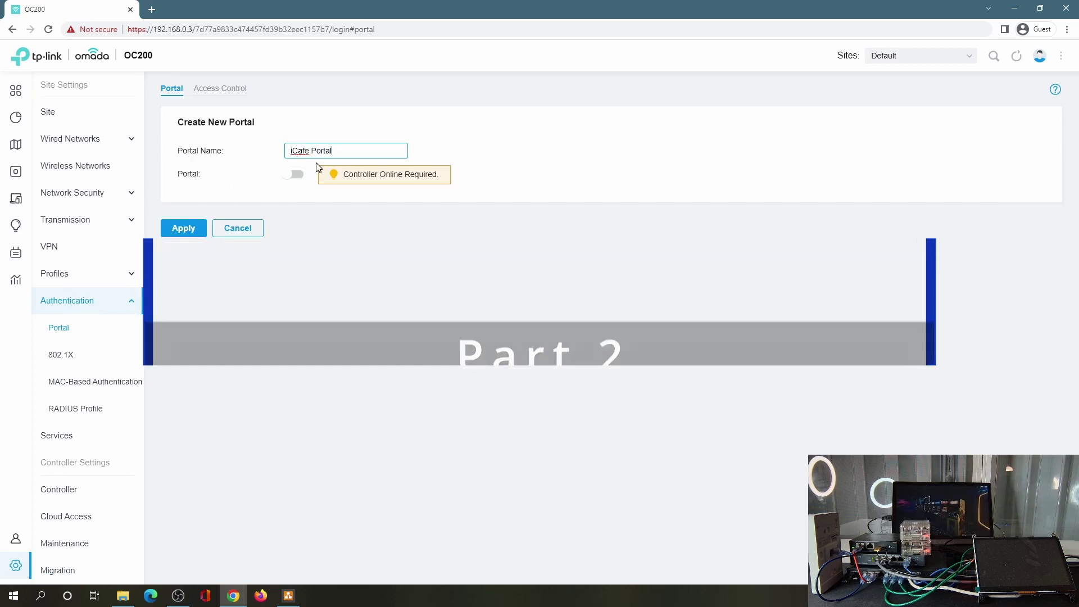
pyautogui.click(297, 174)
# - Assign the portal to the iCafe WiFi SSID only
pyautogui.click(337, 200)
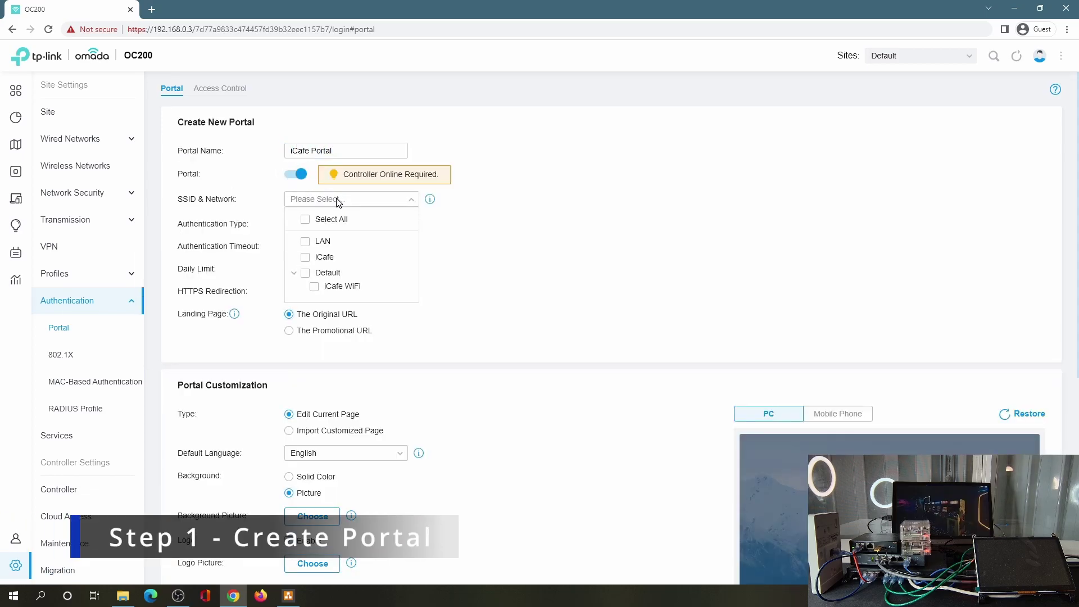
pyautogui.click(285, 314)
pyautogui.click(337, 200)
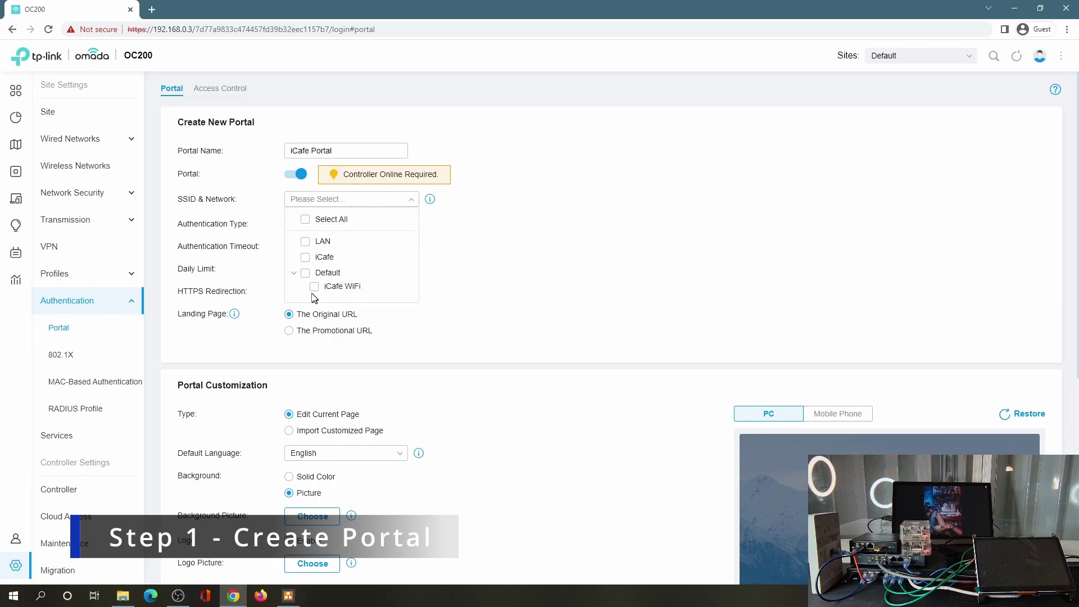
pyautogui.click(351, 287)
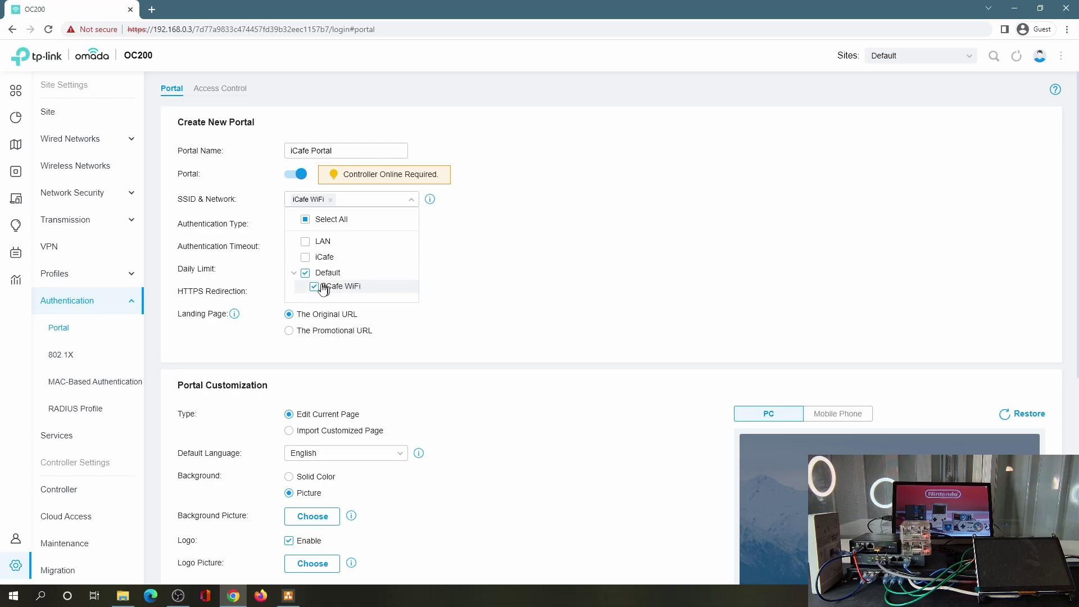
pyautogui.click(537, 227)
# - Set the portal's authentication type to Hotspot with the Voucher type enabled
pyautogui.click(333, 228)
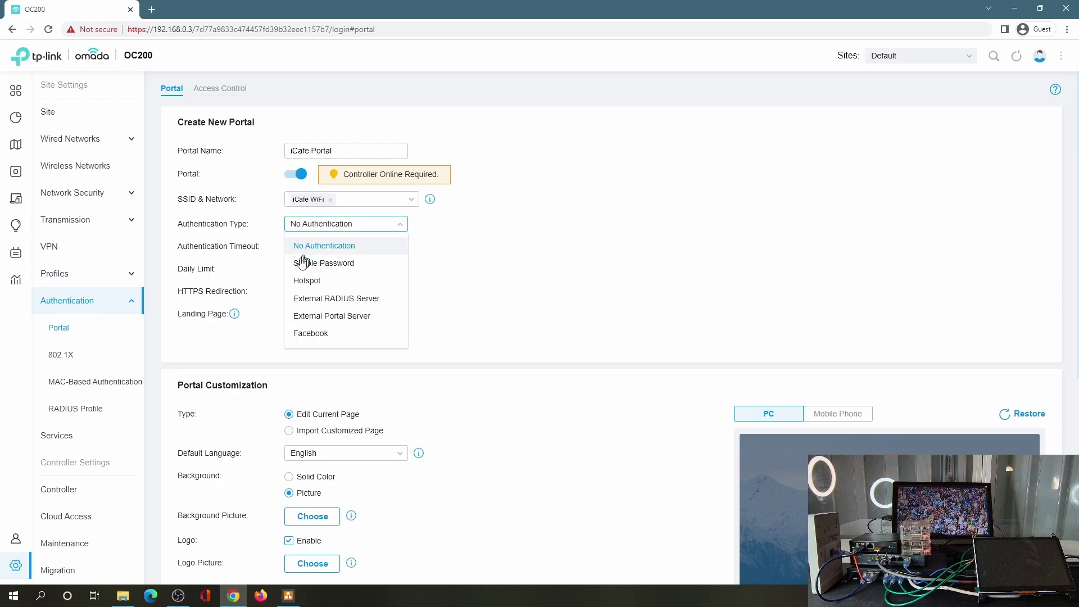
pyautogui.click(310, 284)
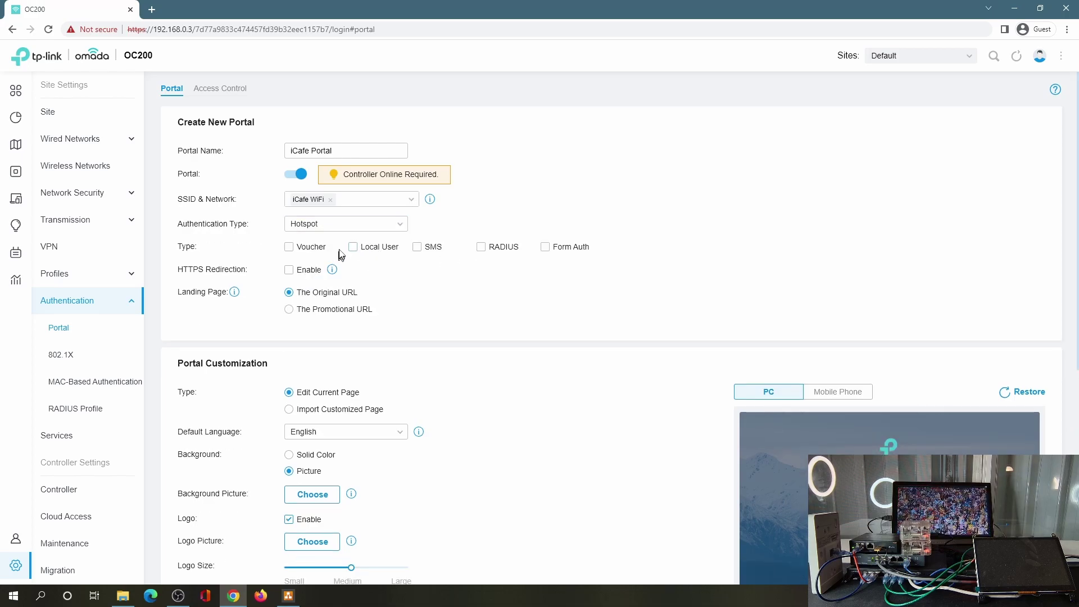
pyautogui.click(307, 253)
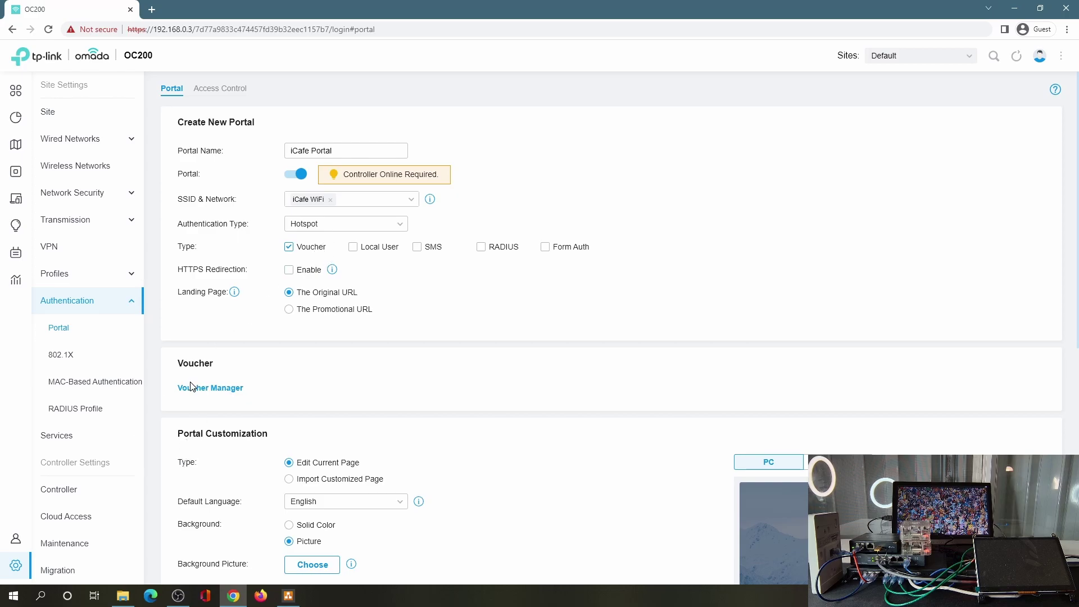
# - Enable the portal's welcome information and enter a message welcoming guests to the owner's iCafe
pyautogui.scroll(-5, 500, 307)
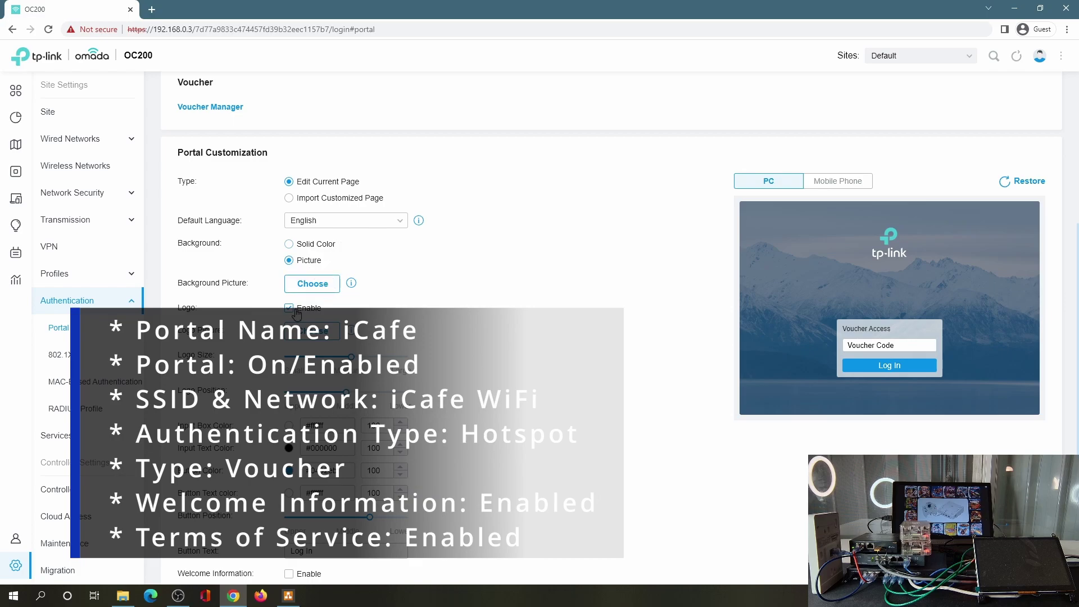
pyautogui.scroll(-2, 502, 365)
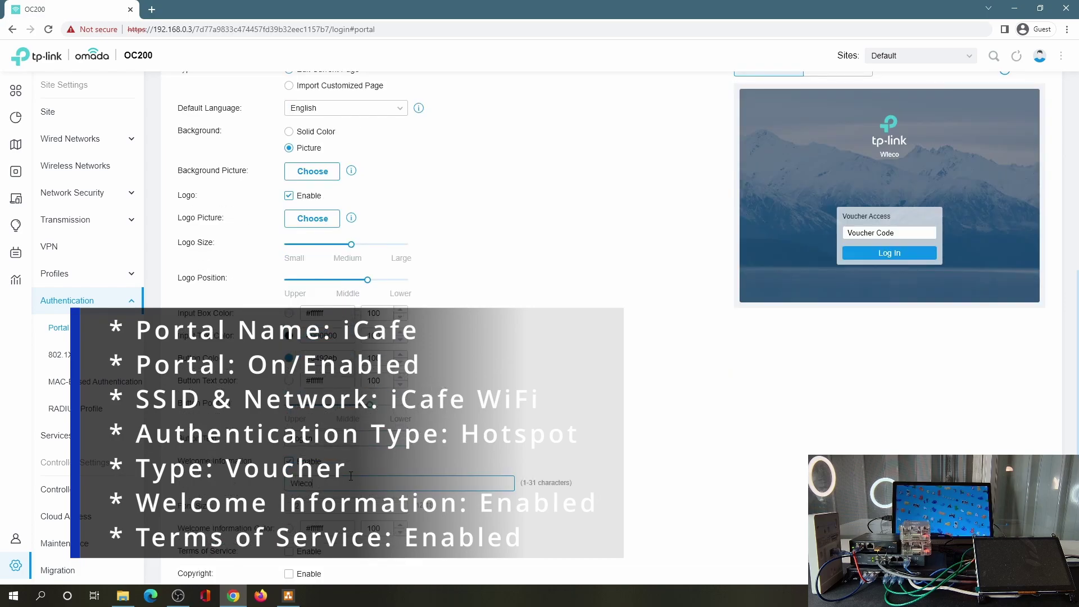
pyautogui.write("elcome to Arcie's iCafe")
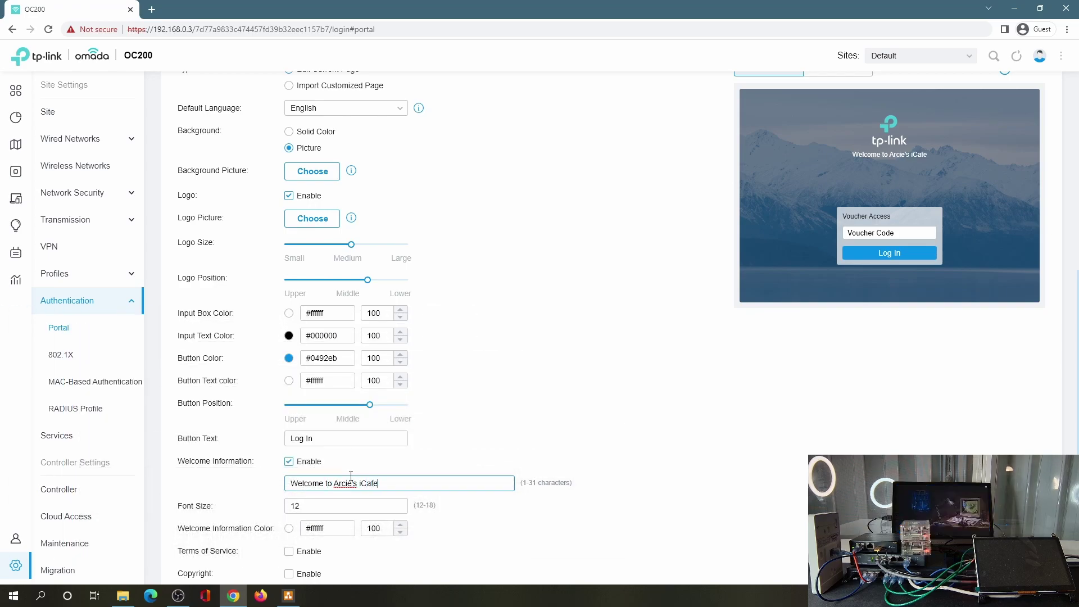
# - Enable the Terms of Service on the portal page and apply the new portal
pyautogui.scroll(-1, 343, 467)
pyautogui.click(290, 492)
pyautogui.scroll(-2, 314, 498)
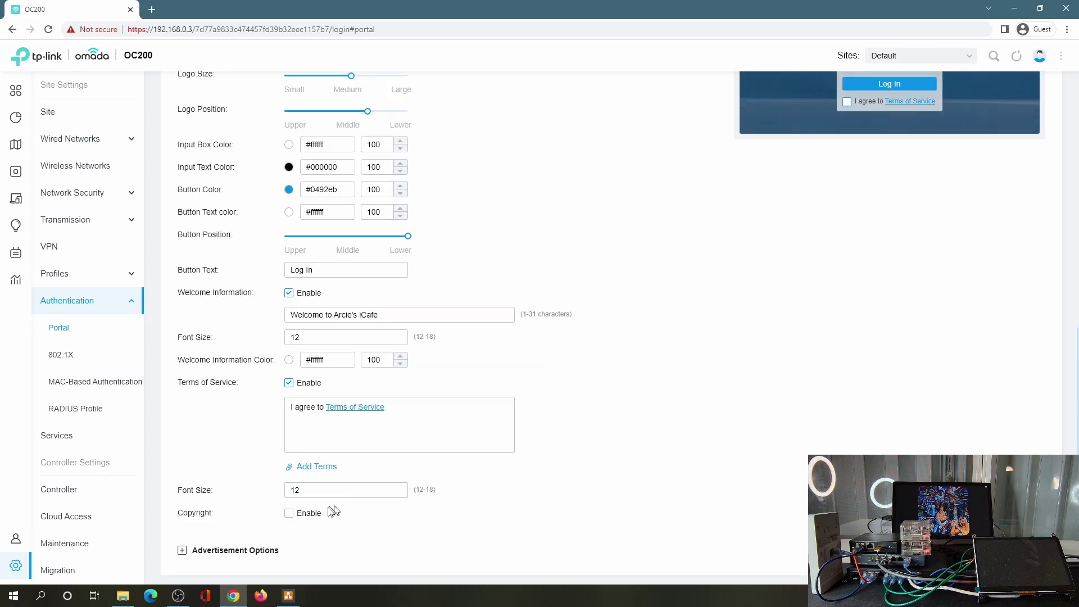
pyautogui.scroll(-1, 328, 470)
pyautogui.click(310, 463)
pyautogui.scroll(-2, 264, 500)
pyautogui.click(199, 549)
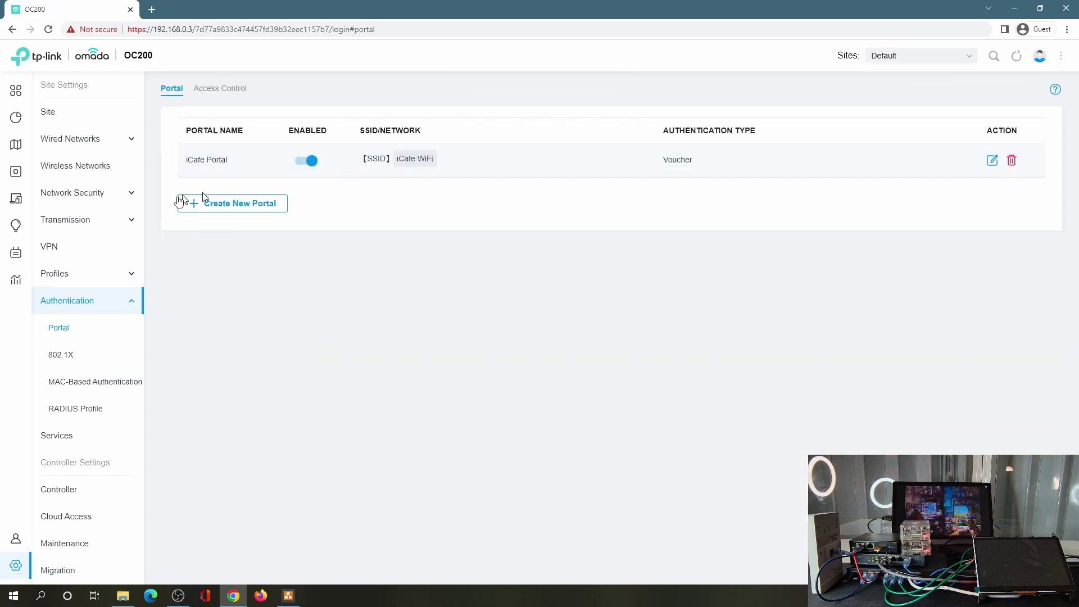
# - Open the Voucher Manager from the iCafe Portal's settings and start creating vouchers
pyautogui.click(993, 161)
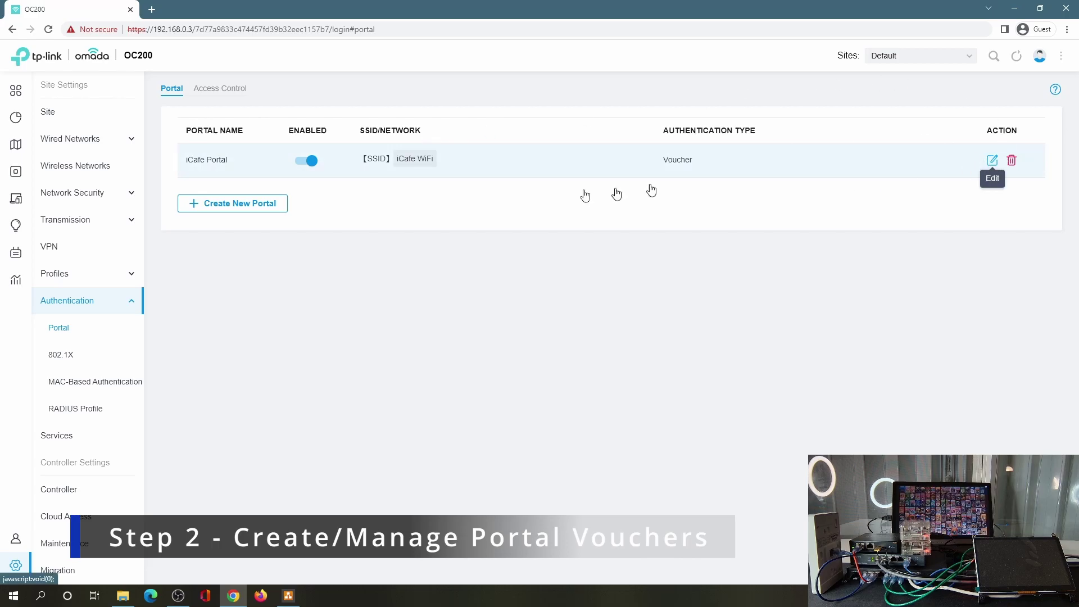
pyautogui.click(223, 390)
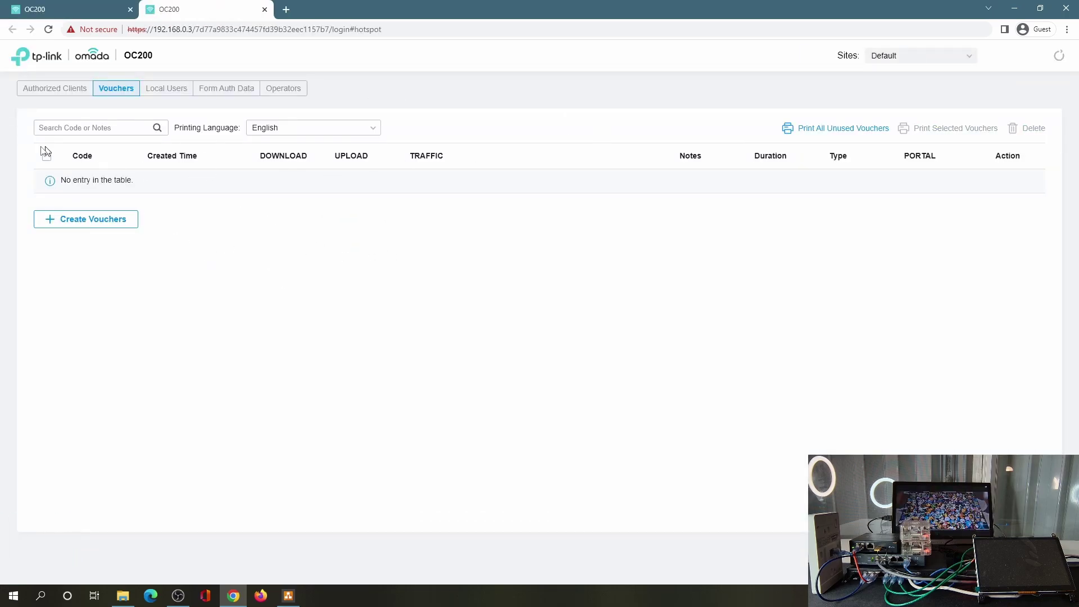
pyautogui.click(84, 220)
# - Keep the vouchers valid for all portals, set the amount to 5, and set the duration to 1 Hour
pyautogui.click(185, 154)
pyautogui.click(497, 89)
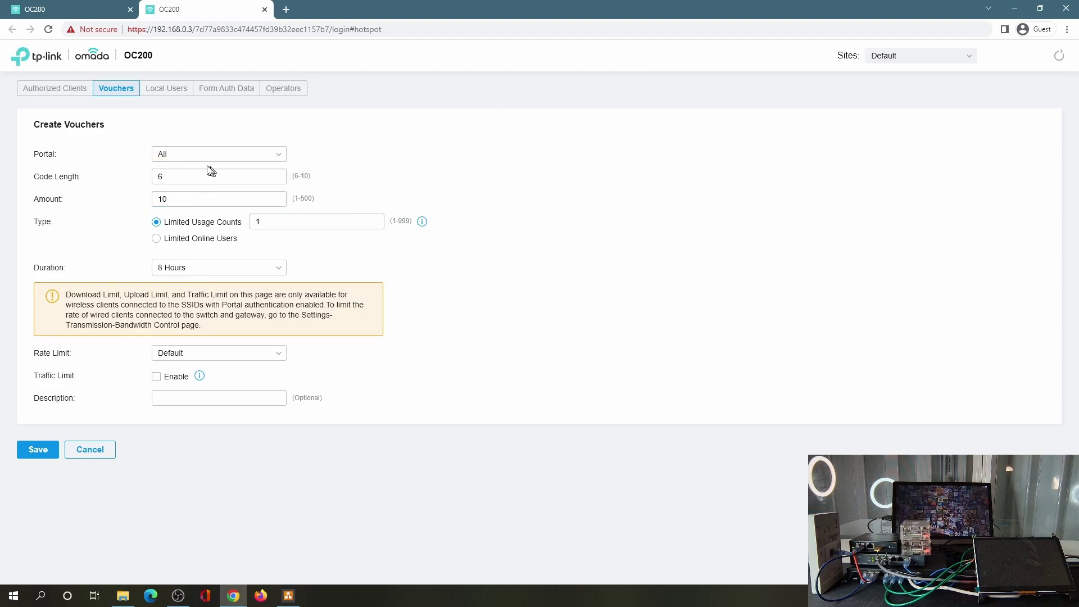
pyautogui.click(198, 199)
pyautogui.moveTo(180, 203); pyautogui.dragTo(95, 238)
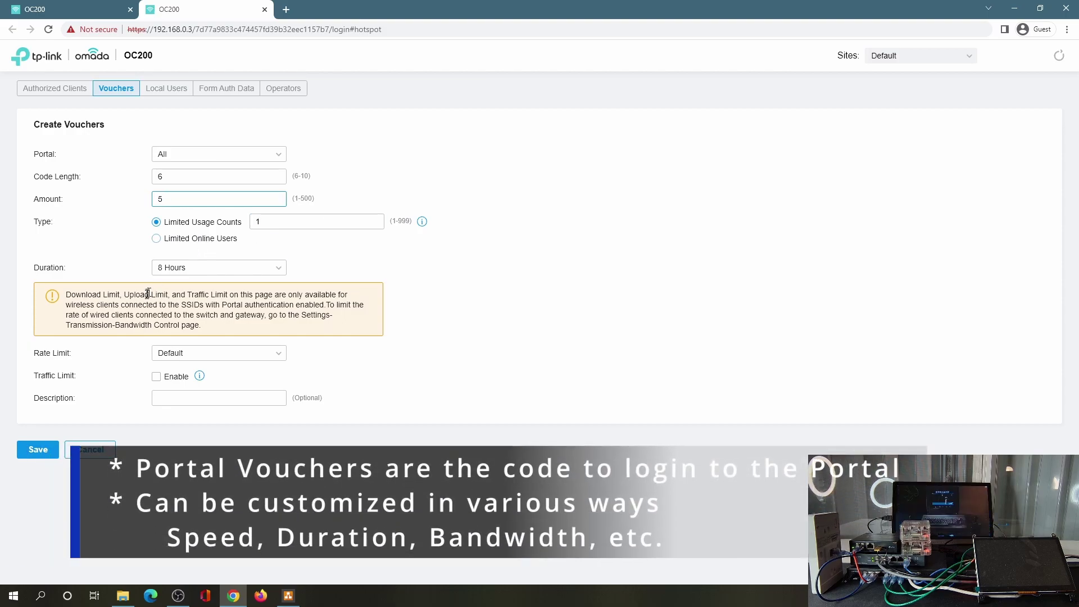
pyautogui.click(193, 270)
pyautogui.click(176, 291)
# - Leave the default rate limit and no traffic limit, describe the vouchers as "1-Hr Plan Unlimited Speed", and save them
pyautogui.click(162, 354)
pyautogui.click(405, 341)
pyautogui.click(174, 382)
pyautogui.click(156, 376)
pyautogui.click(184, 394)
pyautogui.write('1-Hr Plan')
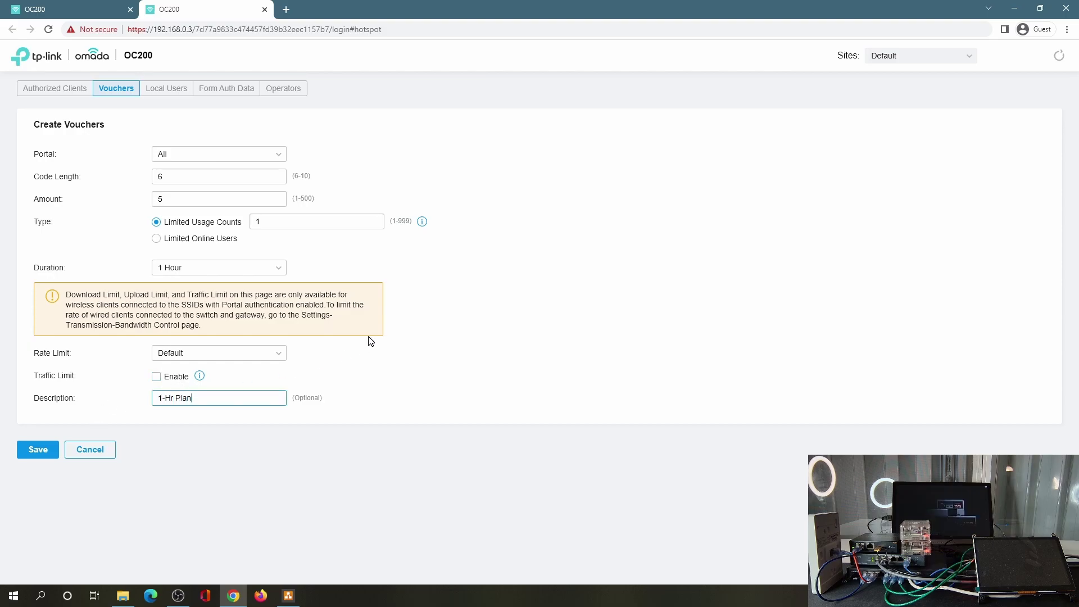
pyautogui.write(' Unlimited Speed')
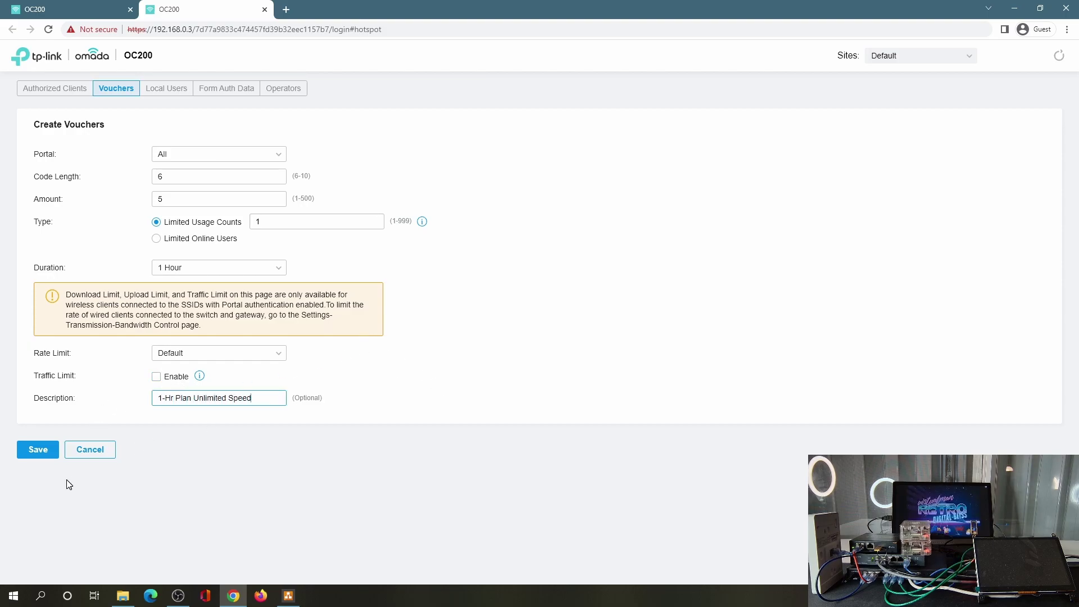
pyautogui.click(38, 449)
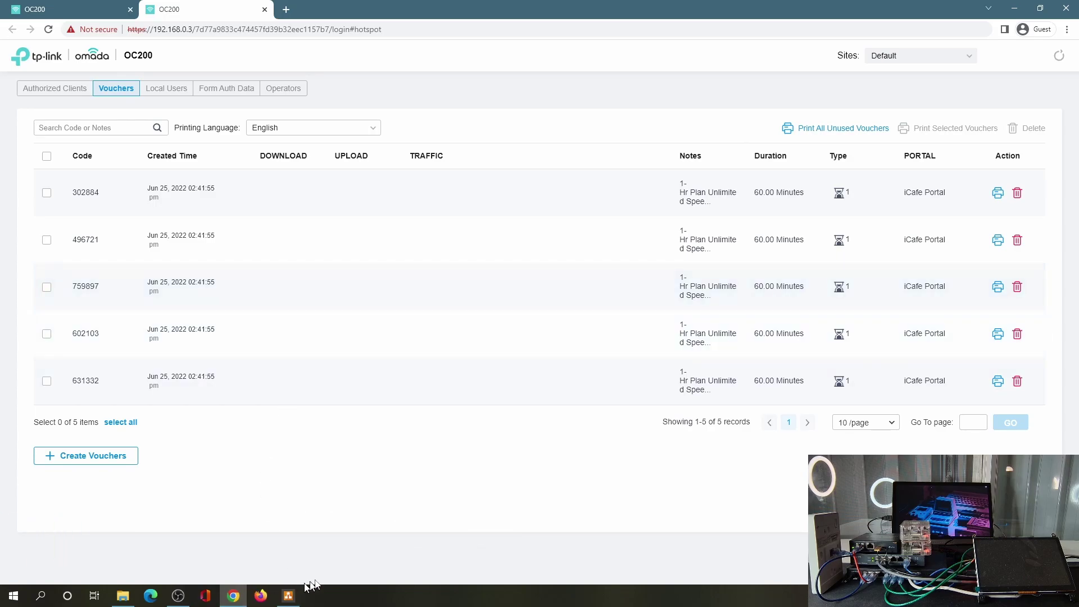
# - Open the Windows network connections, disable the wired Ethernet adapter, and close the Settings window
pyautogui.click(994, 595)
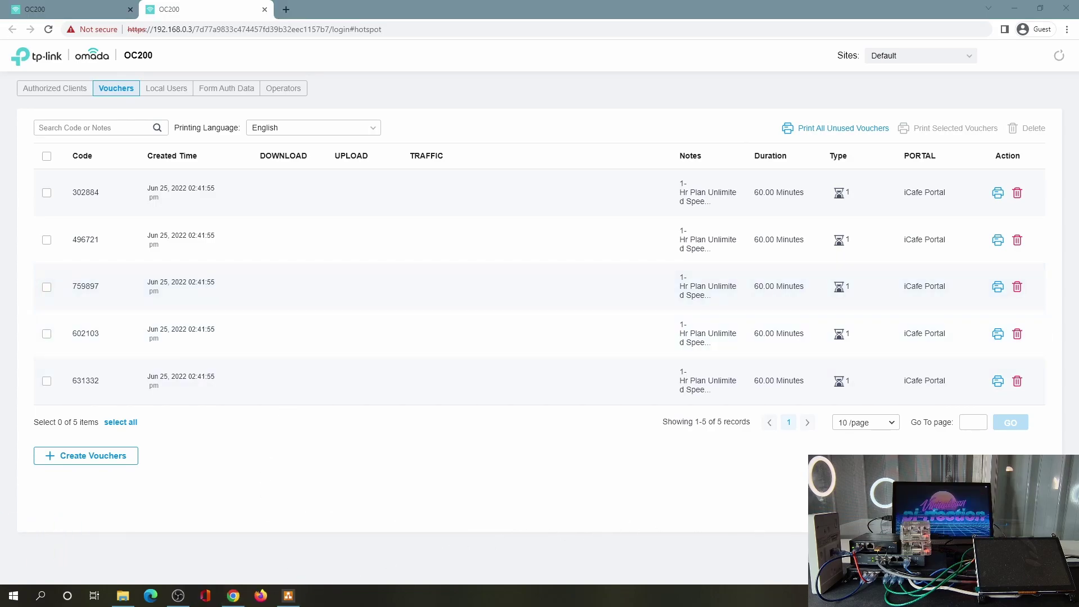
pyautogui.click(933, 513)
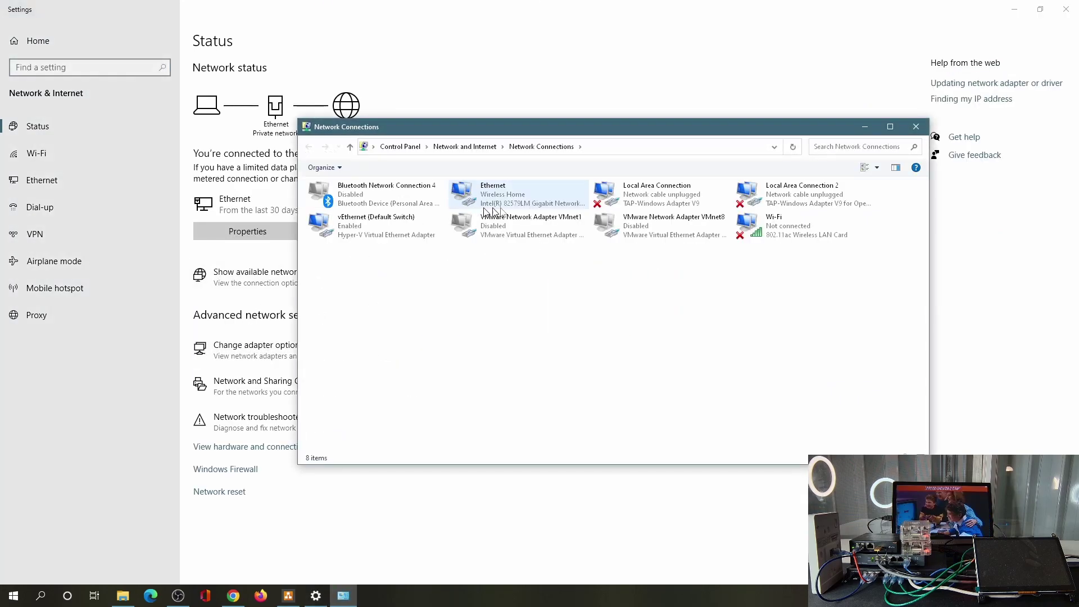
pyautogui.click(524, 195)
pyautogui.rightClick(525, 196)
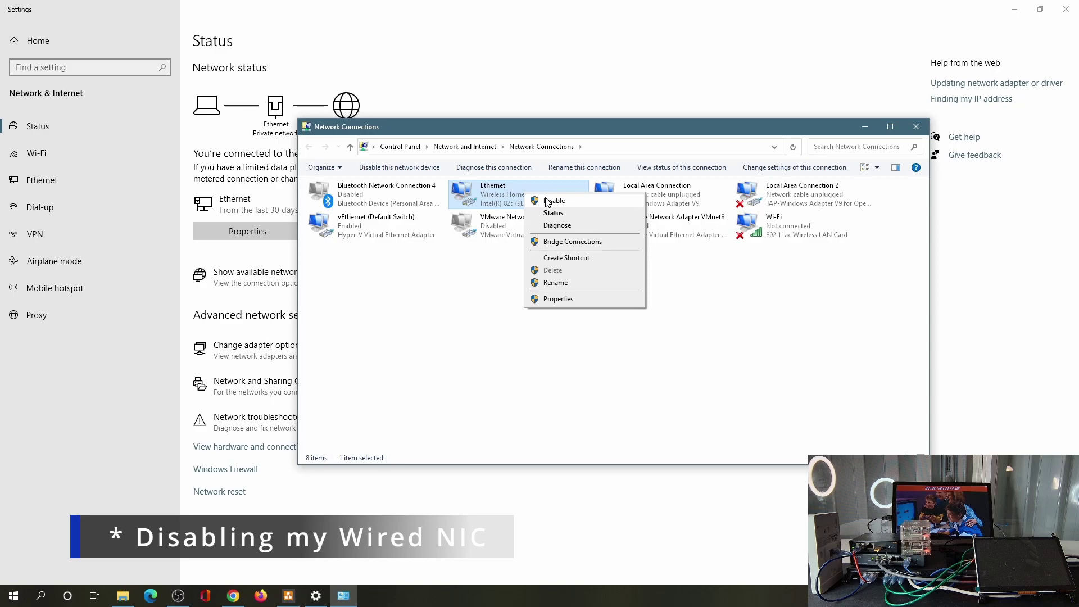
pyautogui.click(549, 201)
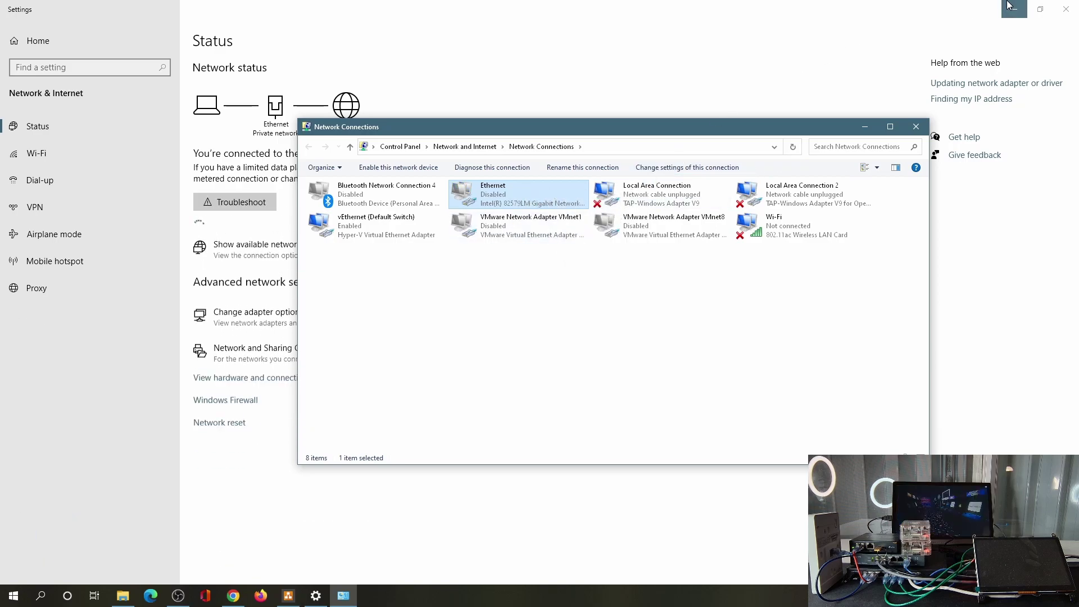
pyautogui.click(1067, 9)
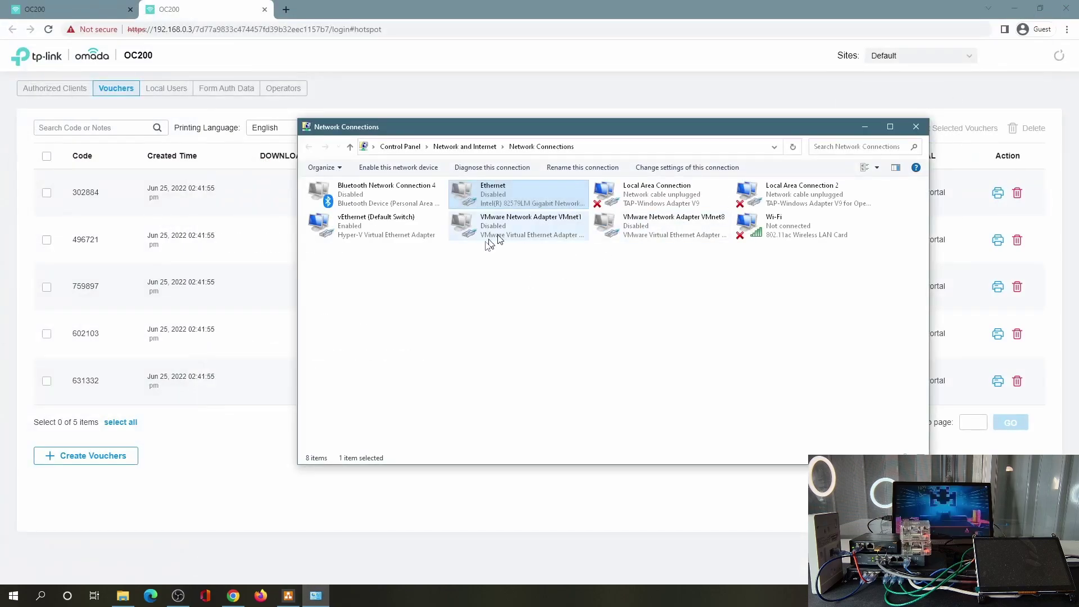
# - Open a Command Prompt and display the computer's IP configuration with ipconfig
pyautogui.click(40, 596)
pyautogui.write('cmd')
pyautogui.press('Return')
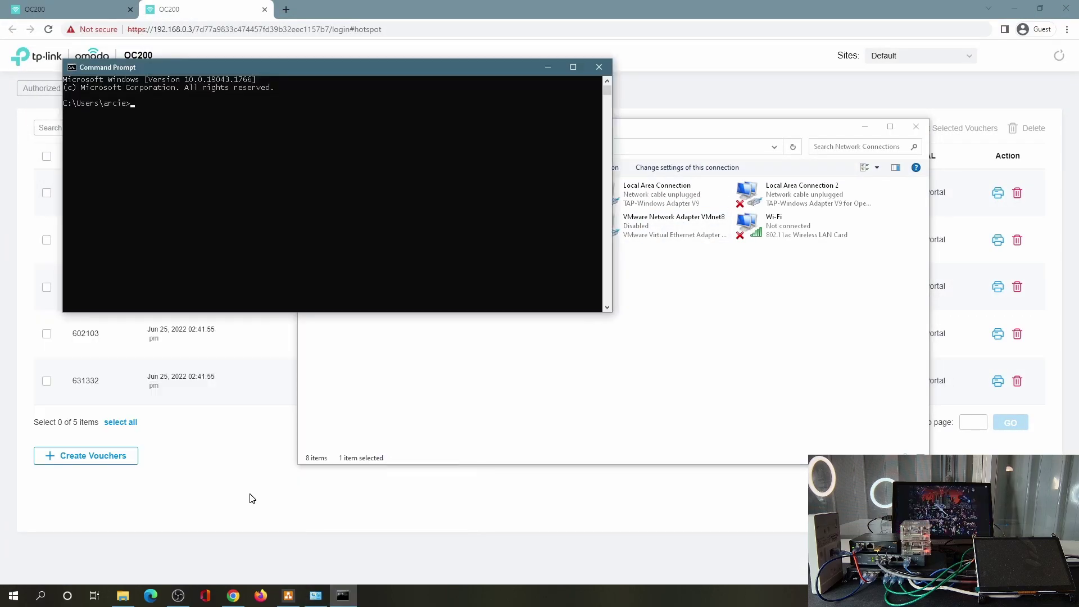
pyautogui.write('ipconfig')
pyautogui.press('Return')
# - Ping google.com and cnn.com to test internet access with the wired adapter disabled
pyautogui.write('pong google.com')
pyautogui.press('Return')
pyautogui.write('cnn.com')
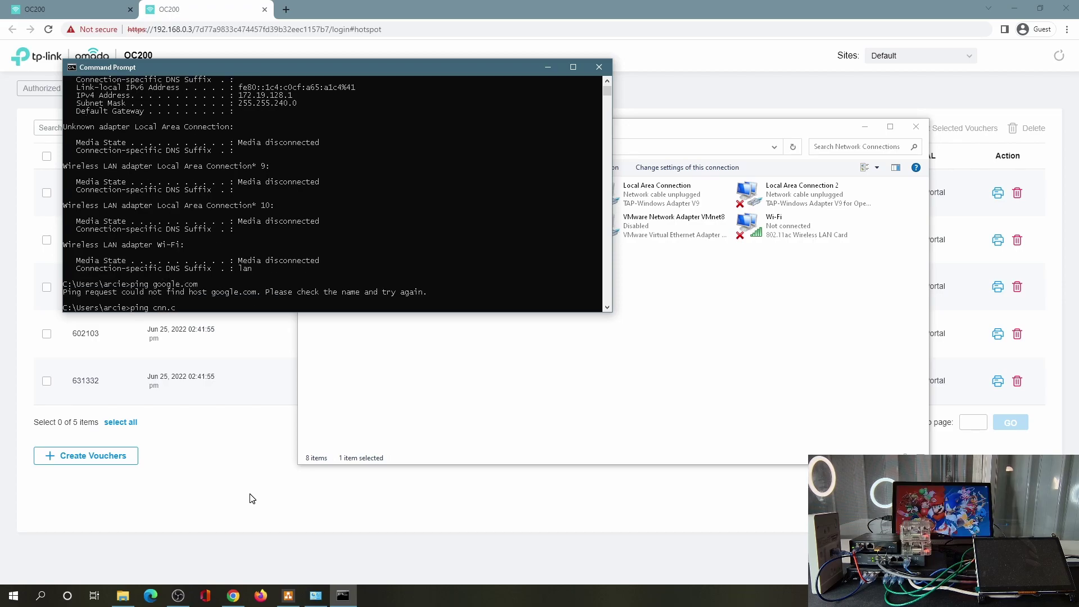
pyautogui.press('Return')
# - Connect the computer's Wi-Fi adapter to the iCafe WiFi network
pyautogui.click(787, 227)
pyautogui.doubleClick(789, 236)
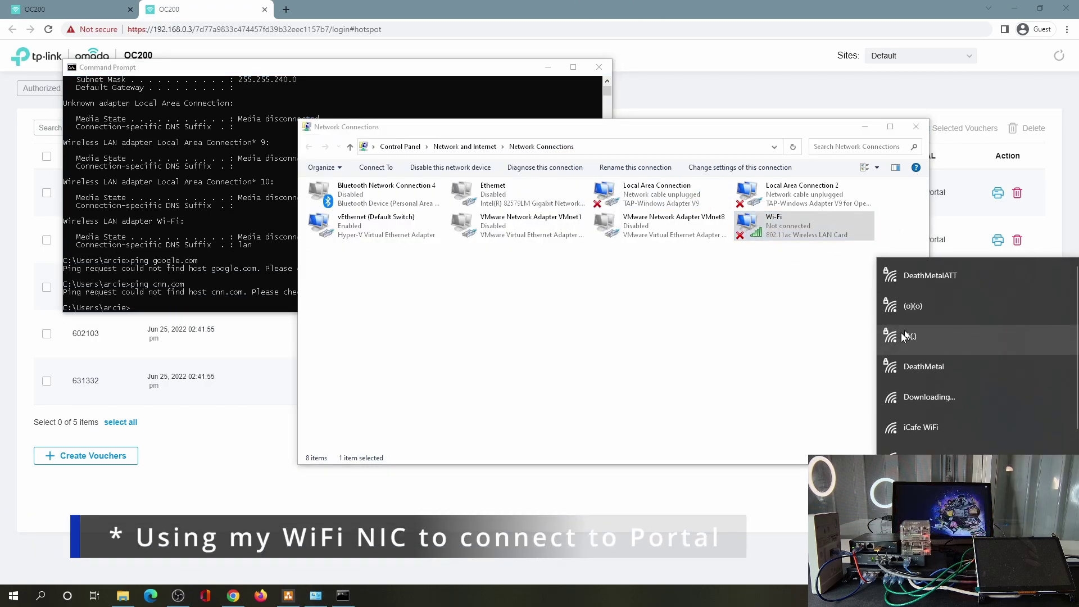
pyautogui.click(925, 433)
pyautogui.click(1029, 494)
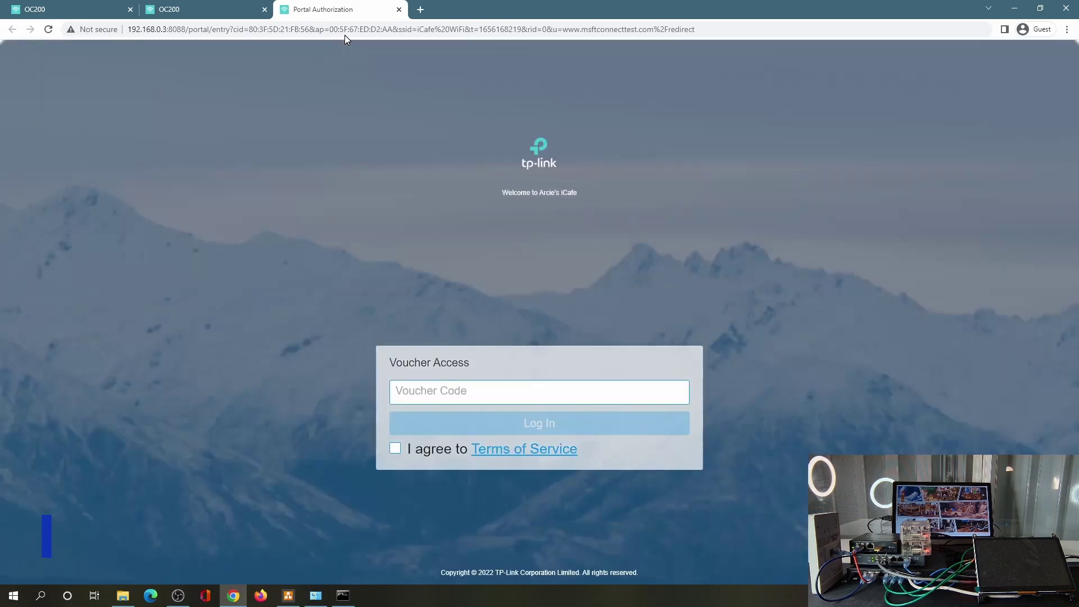
# - Agree to the Terms of Service on the portal page and try logging in with unauthorized voucher codes
pyautogui.click(424, 393)
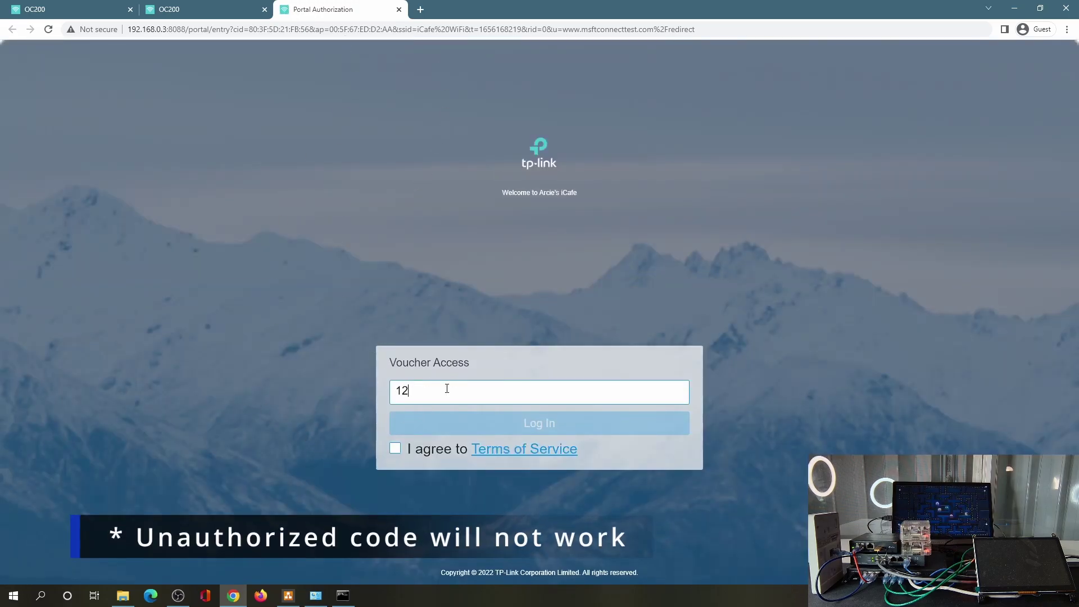
pyautogui.click(464, 447)
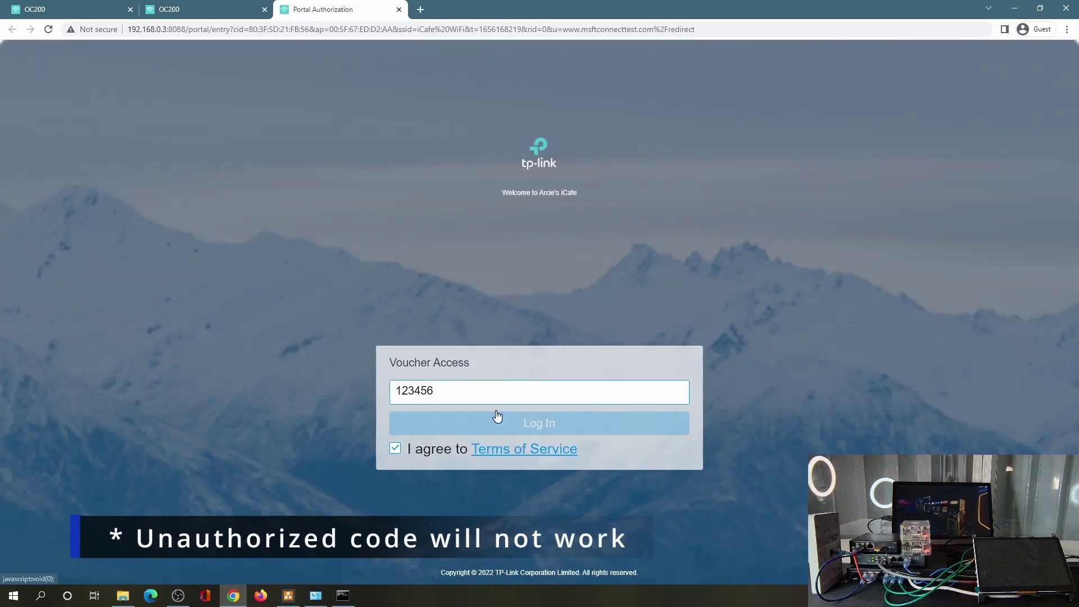
pyautogui.click(496, 421)
pyautogui.write('0100')
pyautogui.click(495, 430)
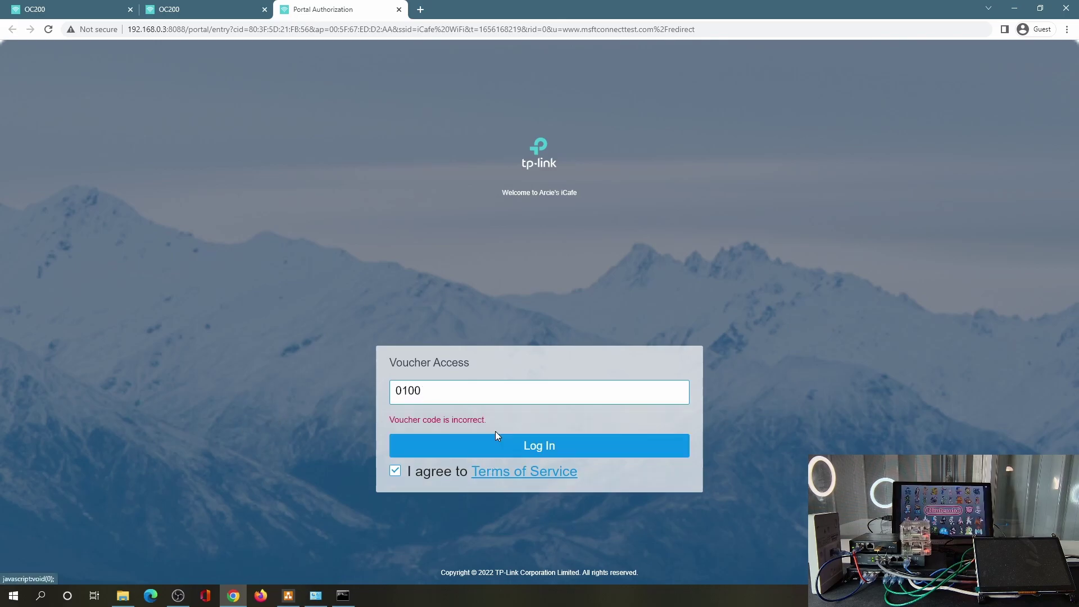
# - Copy the first voucher's code from the Vouchers list and log in to the portal with it
pyautogui.click(185, 12)
pyautogui.doubleClick(86, 193)
pyautogui.rightClick(87, 197)
pyautogui.click(109, 212)
pyautogui.click(324, 9)
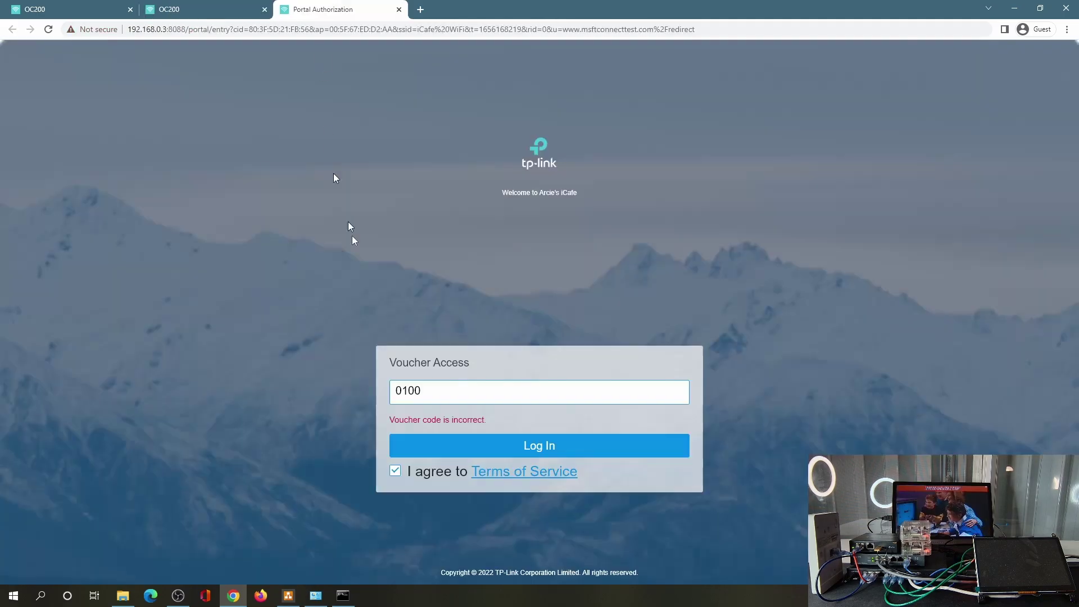
pyautogui.hotkey('ctrl', 'v')
pyautogui.click(446, 419)
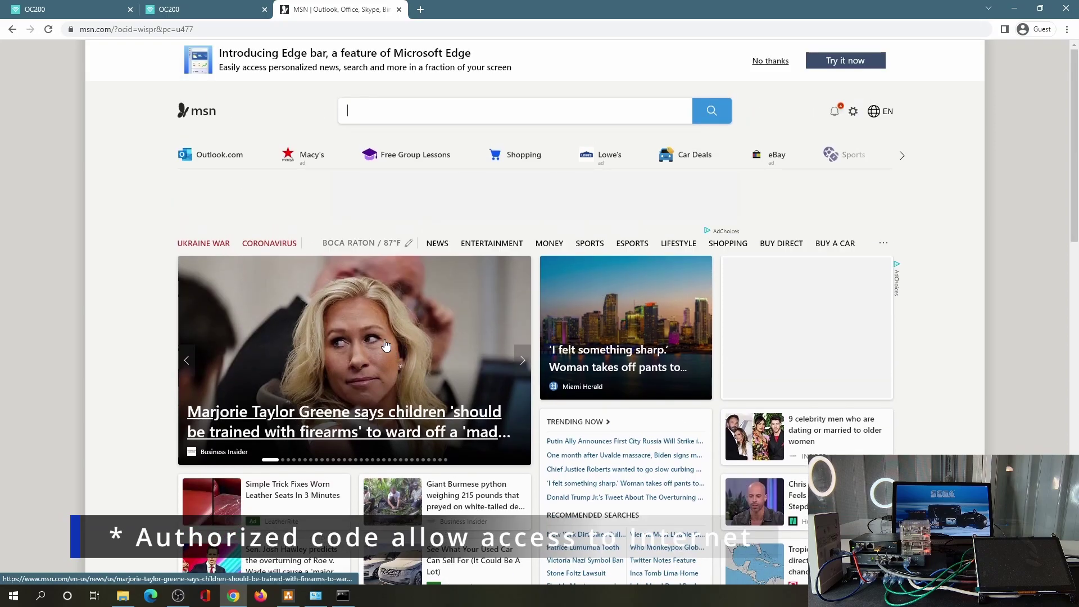
# - Load google.com in a new browser tab to test internet access through the portal
pyautogui.click(421, 10)
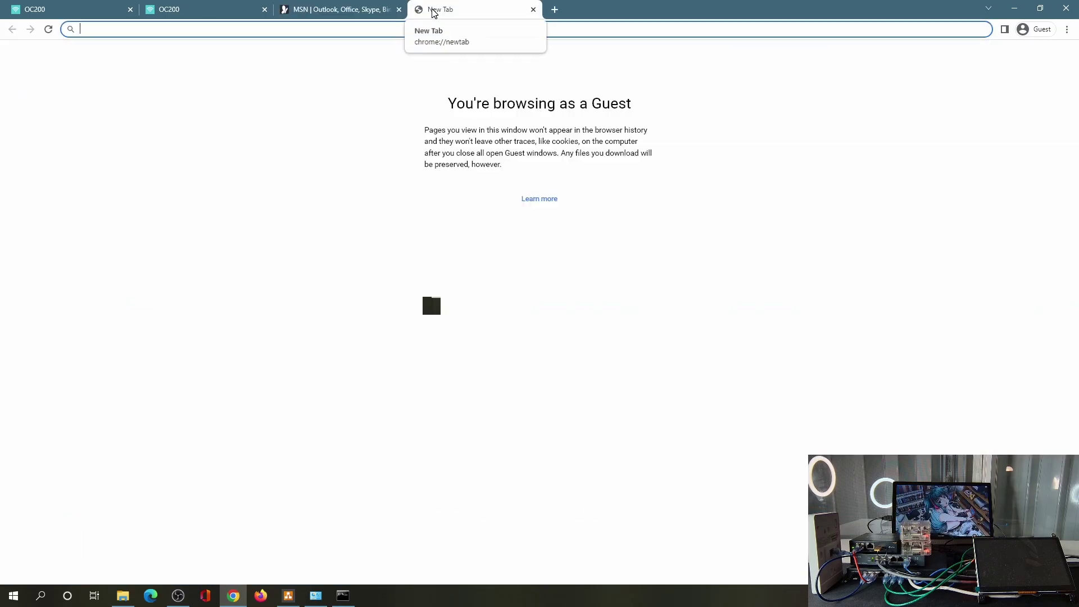
pyautogui.write('google.com')
pyautogui.press('Return')
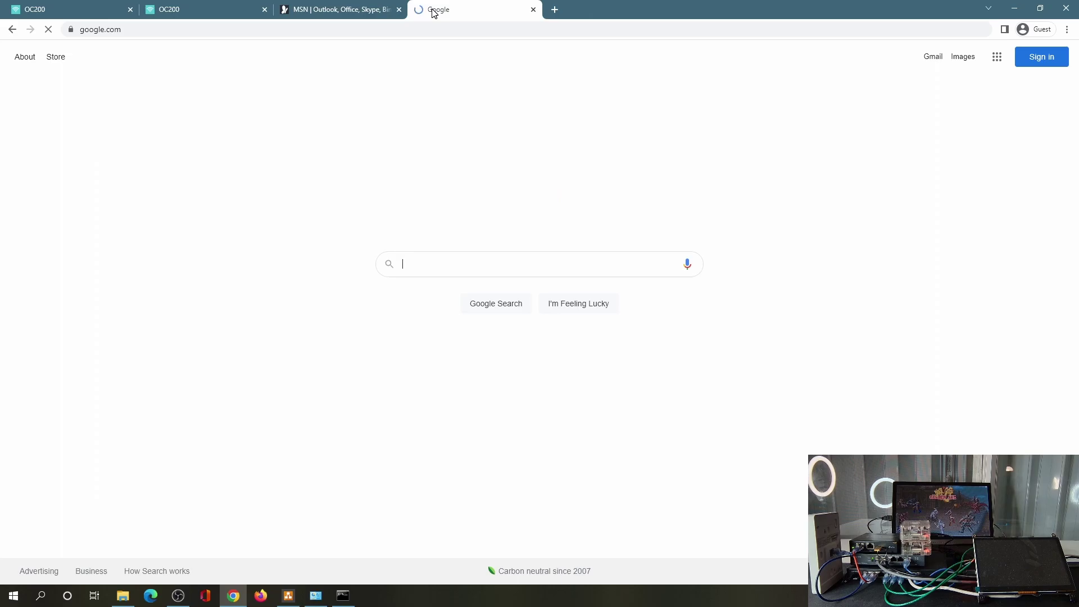
# - Switch to the Command Prompt and repeat the pings to cnn.com and google.com
pyautogui.click(343, 596)
pyautogui.press('Return')
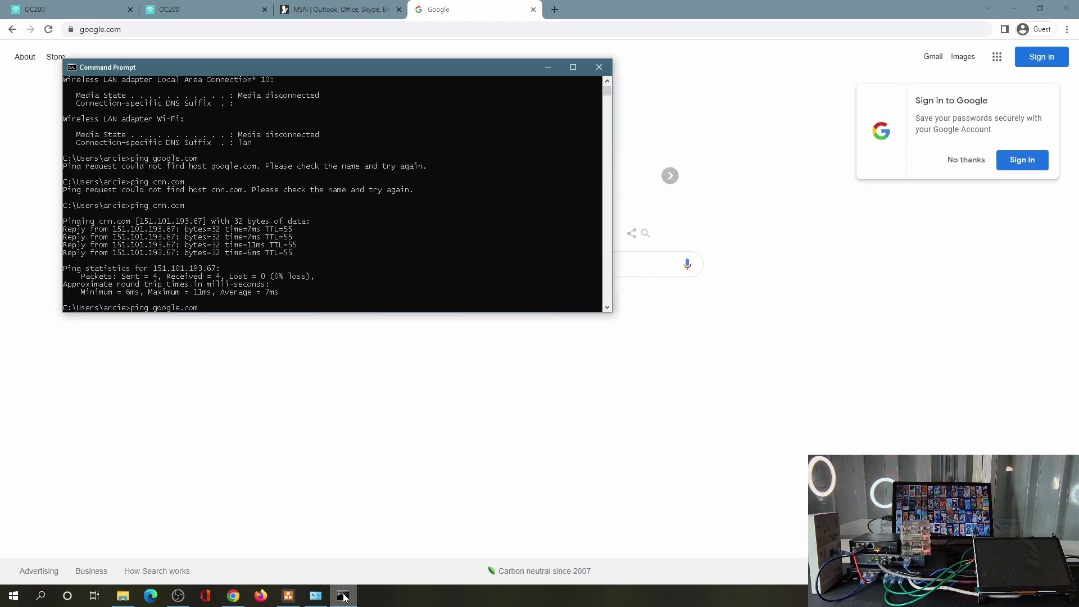
pyautogui.press('Return')
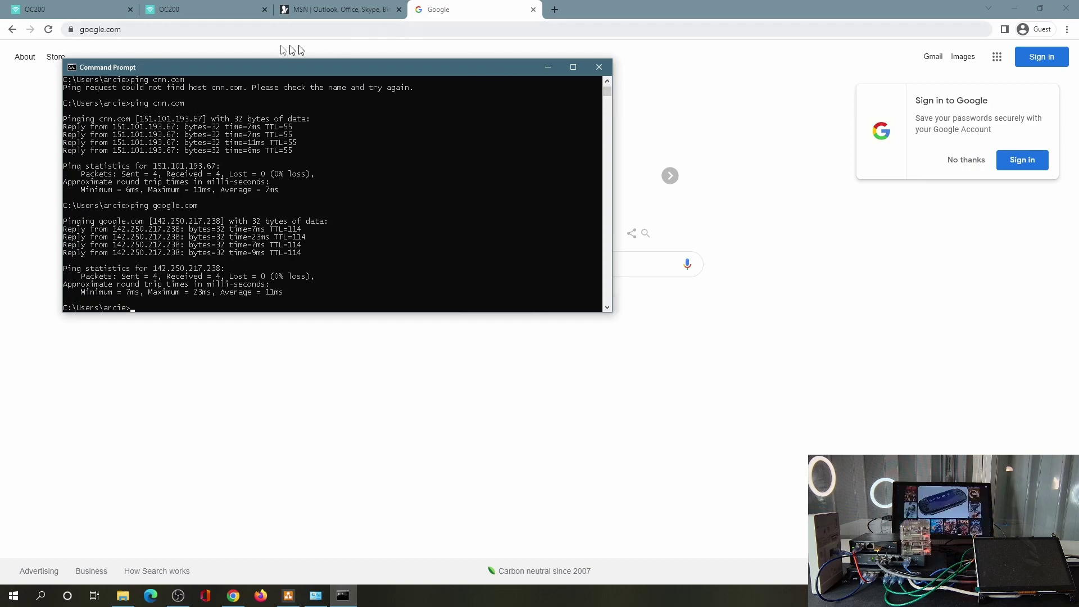
# - Load reddit.com in the browser tab showing Google
pyautogui.click(451, 28)
pyautogui.write('reddit')
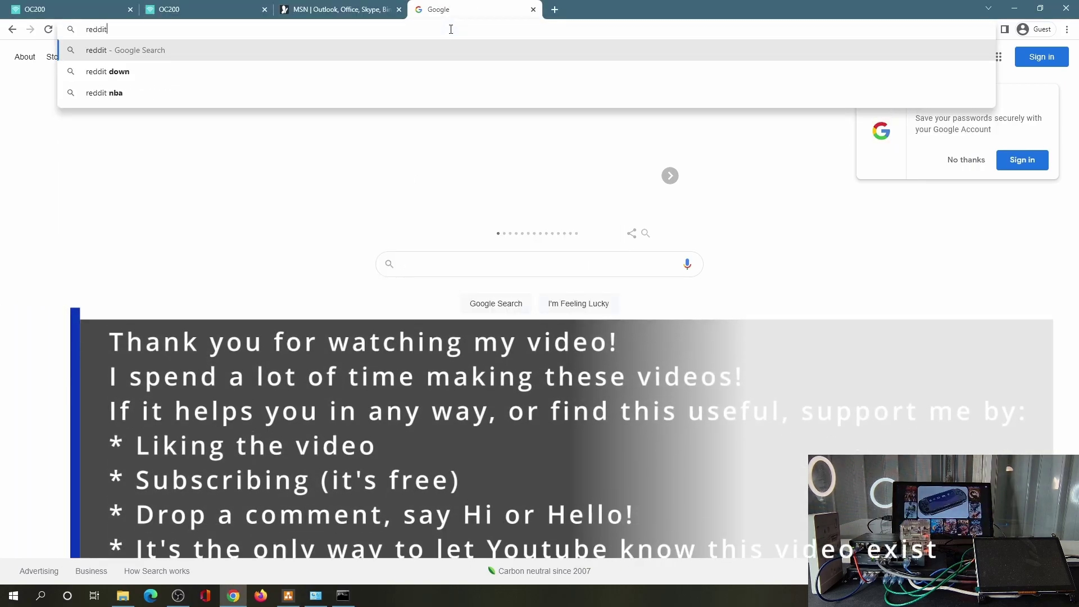
pyautogui.write('.com')
pyautogui.press('Return')
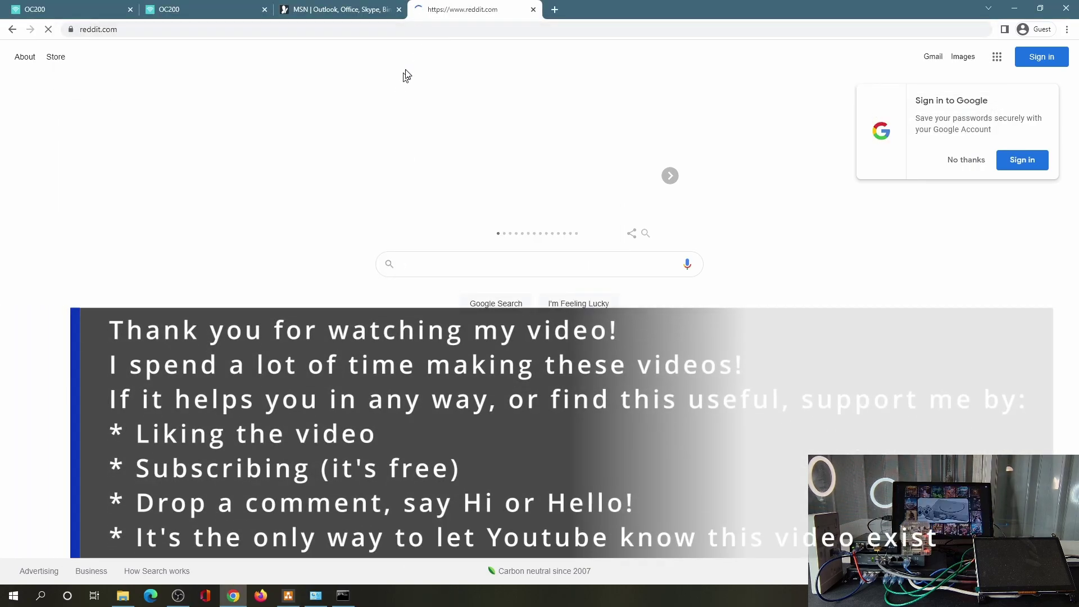